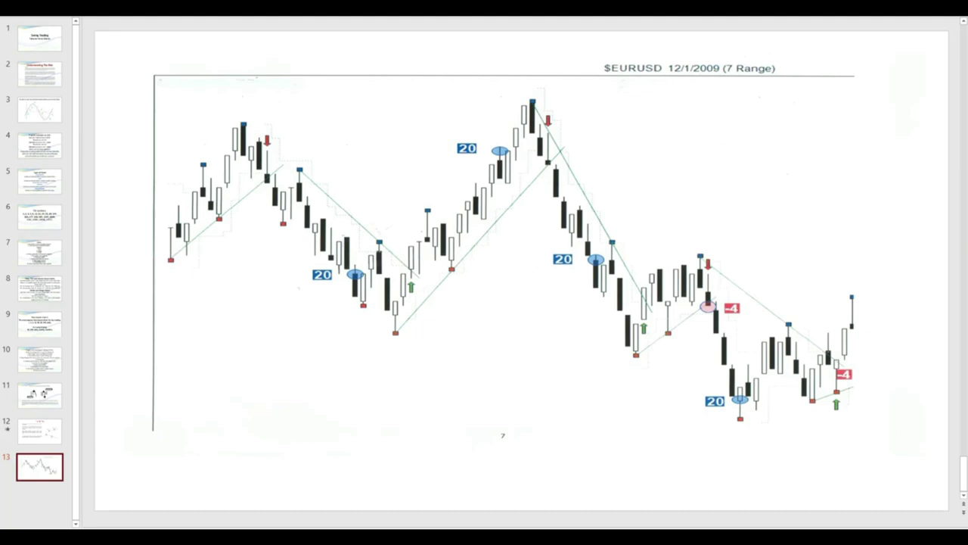
# Switch to TradeStation, narrow the 14-range MESM20 chart and widen the 8-range chart into the freed space.
pyautogui.hotkey('alt', 'Tab')
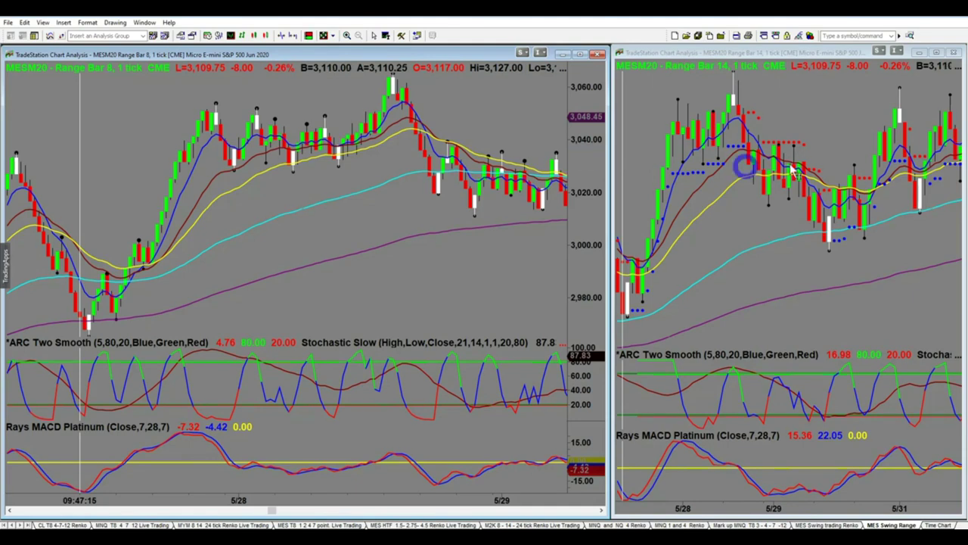
pyautogui.moveTo(613, 192); pyautogui.dragTo(694, 182)
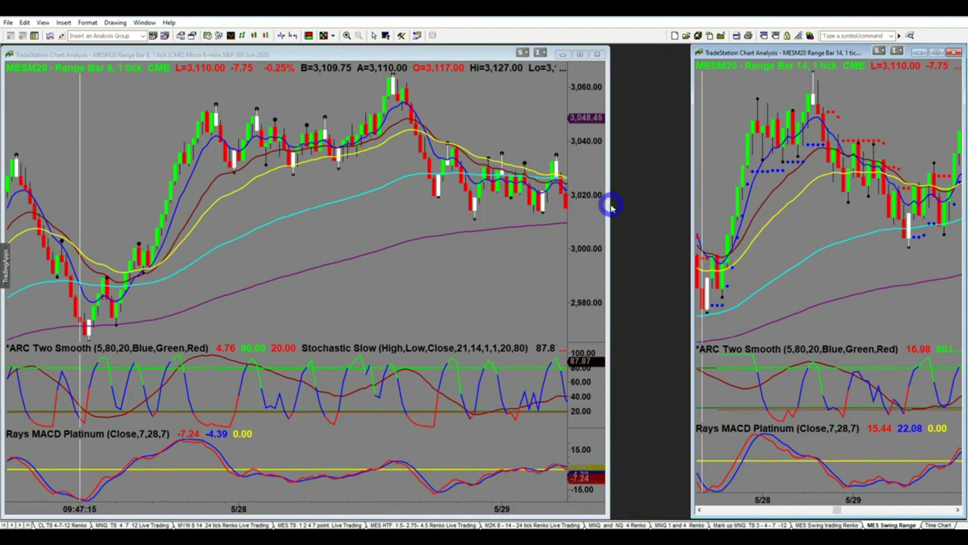
pyautogui.moveTo(611, 204); pyautogui.dragTo(688, 207)
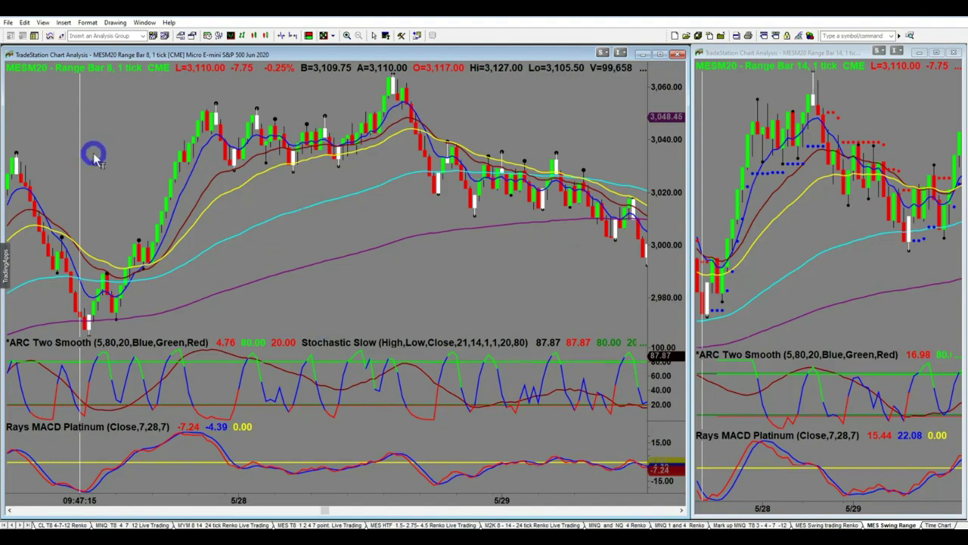
# Track the bar just after the 27 May low on the 8-range chart and compare it with the 14-range chart.
pyautogui.click(93, 189)
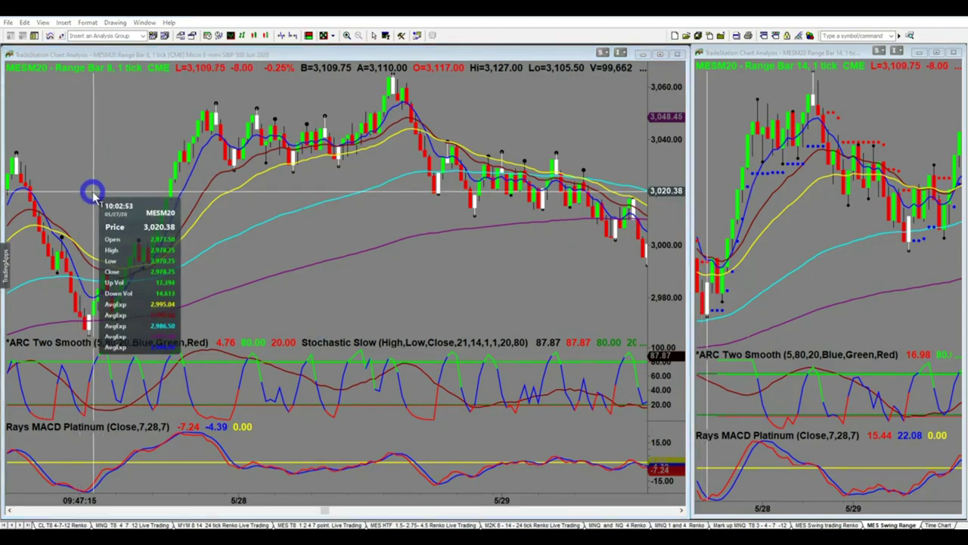
pyautogui.scroll(2, 786, 274)
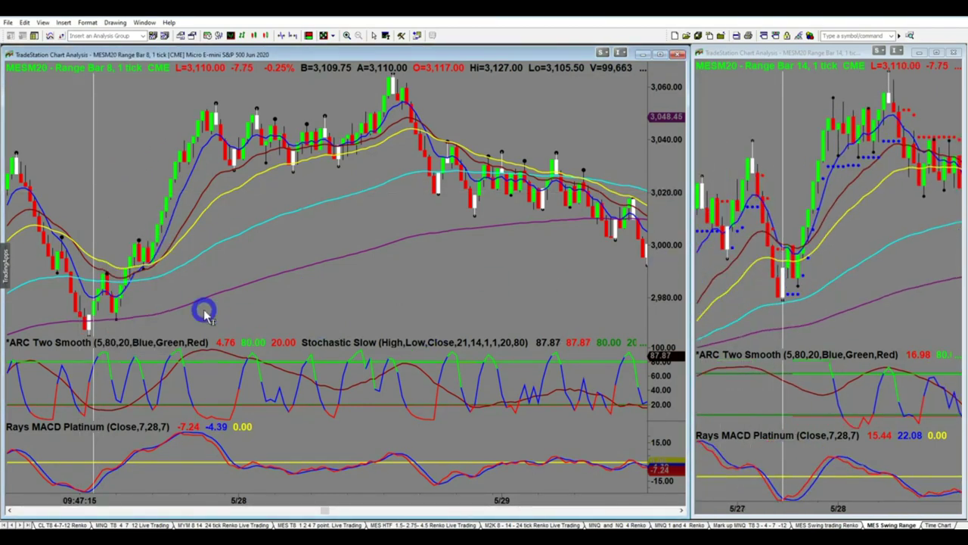
pyautogui.scroll(2, 181, 313)
pyautogui.scroll(3, 212, 273)
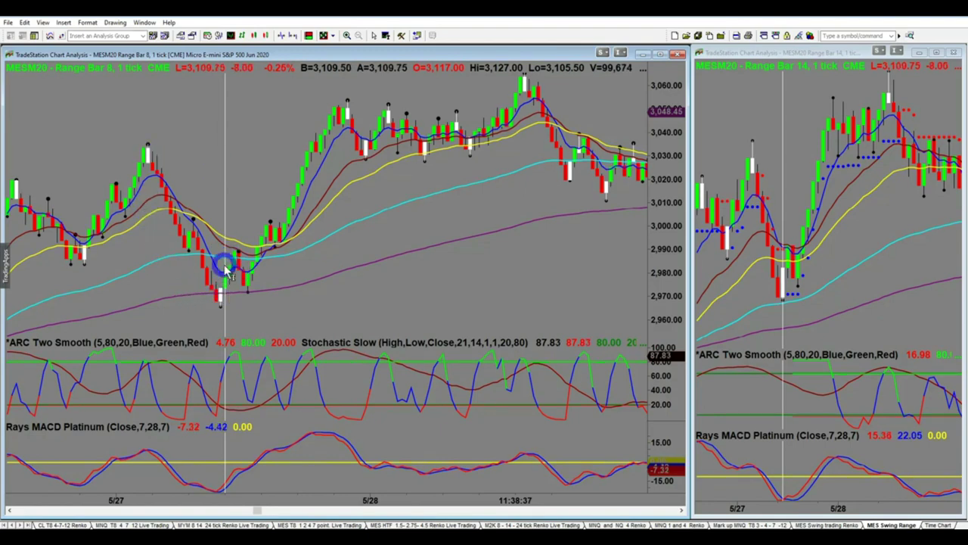
pyautogui.scroll(4, 826, 253)
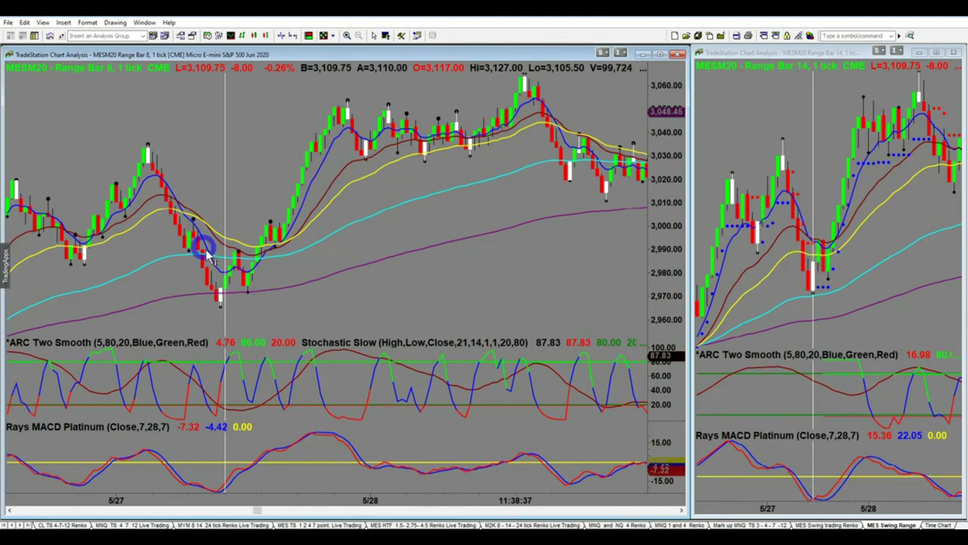
# Examine the 27 May swing on both charts, tracking the decline, the preceding pullback low and the peak.
pyautogui.moveTo(259, 303); pyautogui.dragTo(199, 320)
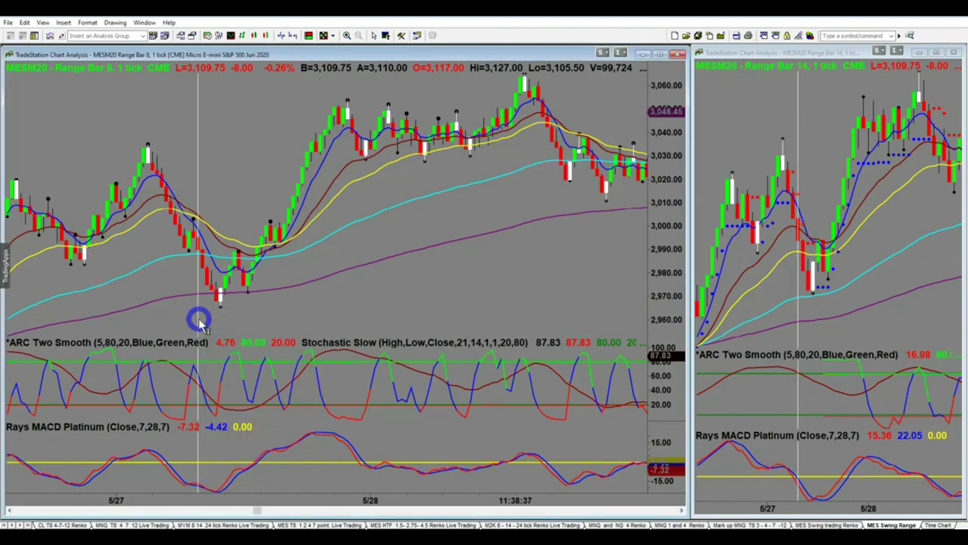
pyautogui.scroll(5, 159, 287)
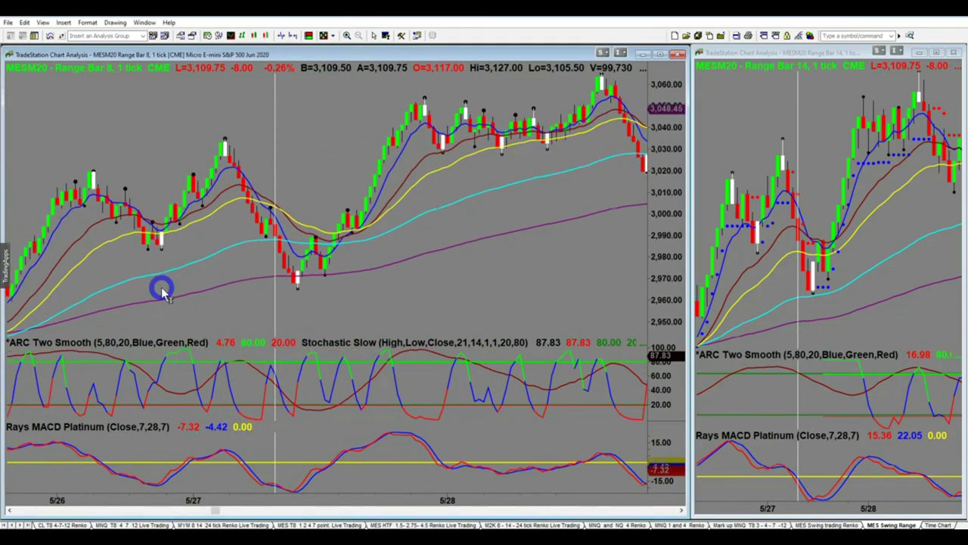
pyautogui.scroll(1, 162, 290)
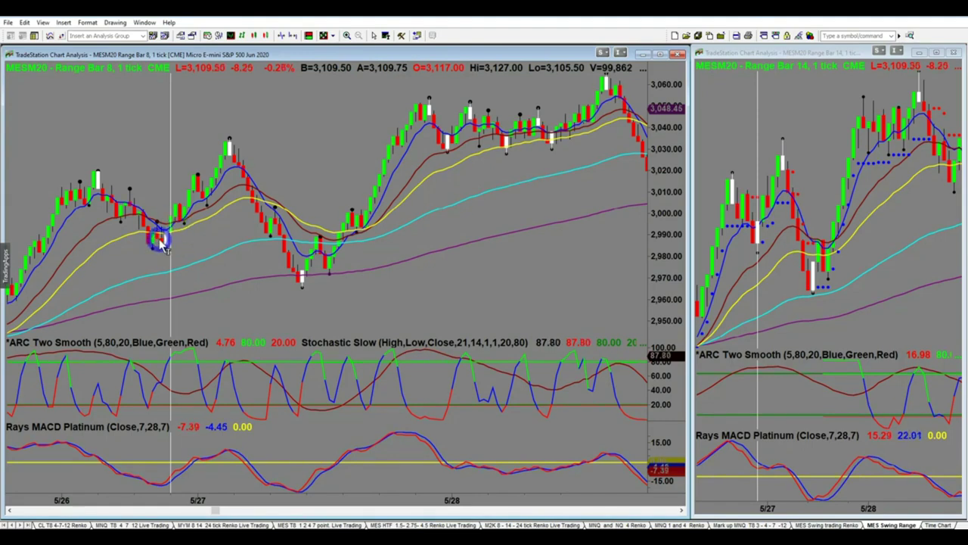
pyautogui.scroll(10, 843, 316)
pyautogui.scroll(5, 844, 319)
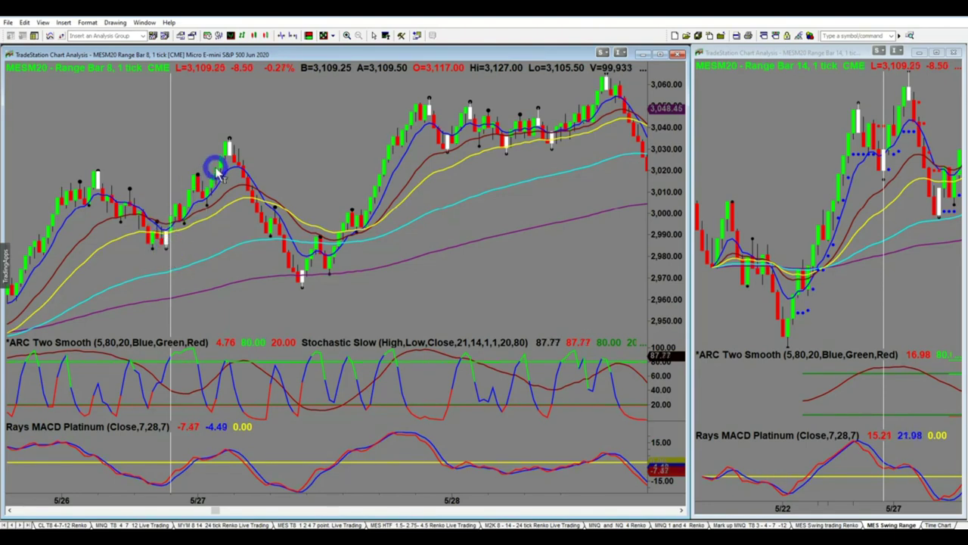
pyautogui.click(234, 116)
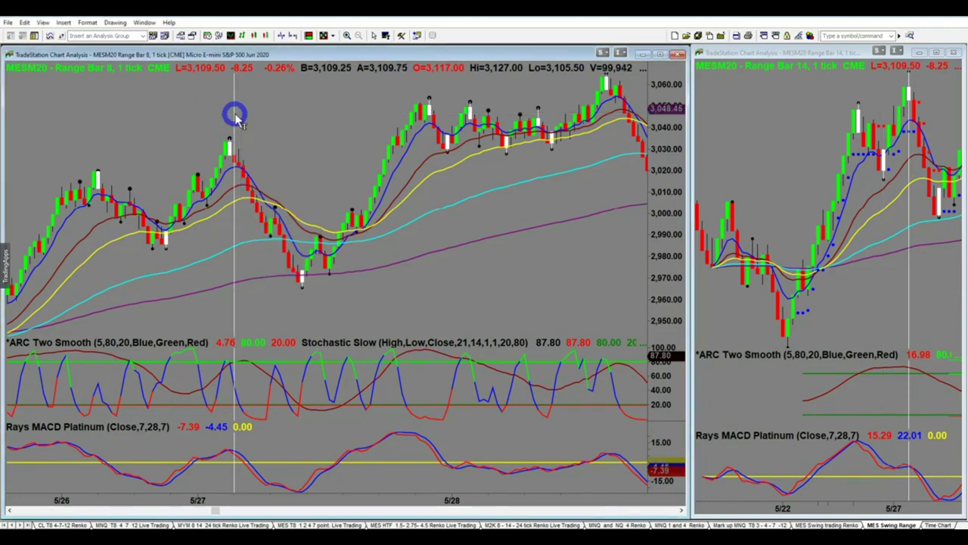
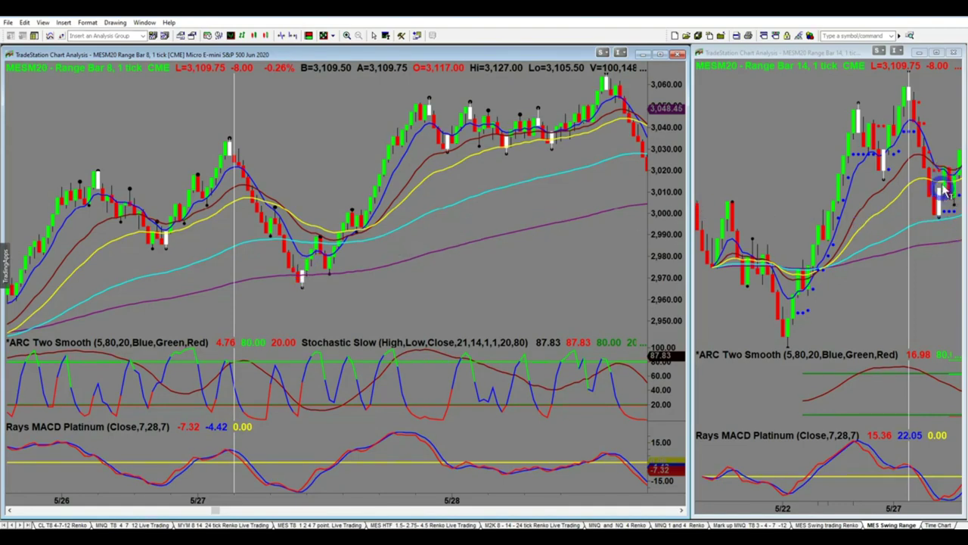
# Extend the 14-range MESM20 chart's data range to 2 months back.
pyautogui.scroll(-5, 942, 235)
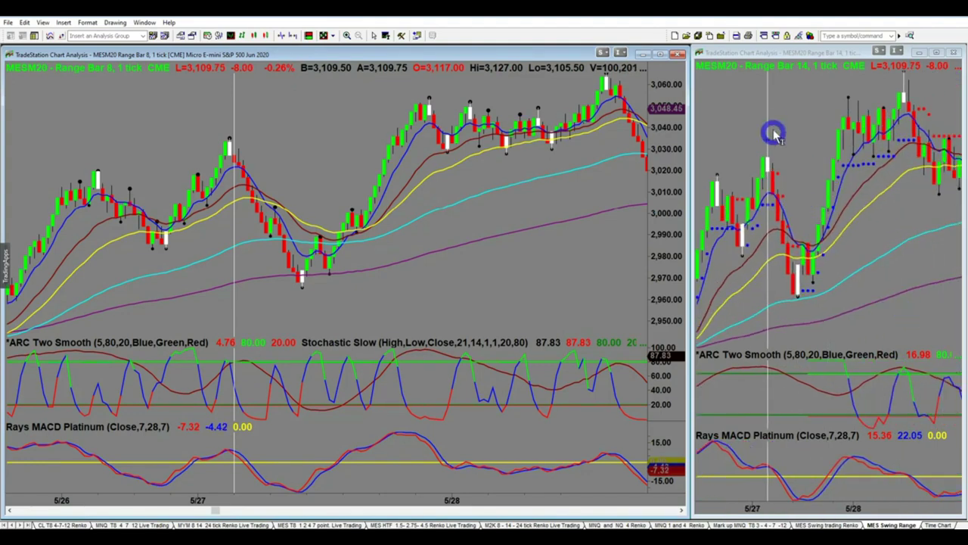
pyautogui.rightClick(792, 112)
pyautogui.click(802, 113)
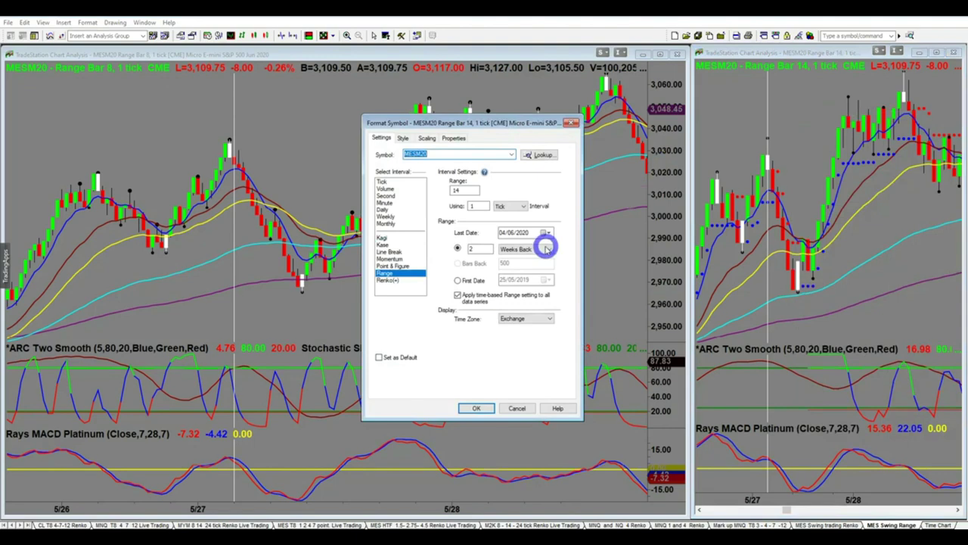
pyautogui.click(550, 251)
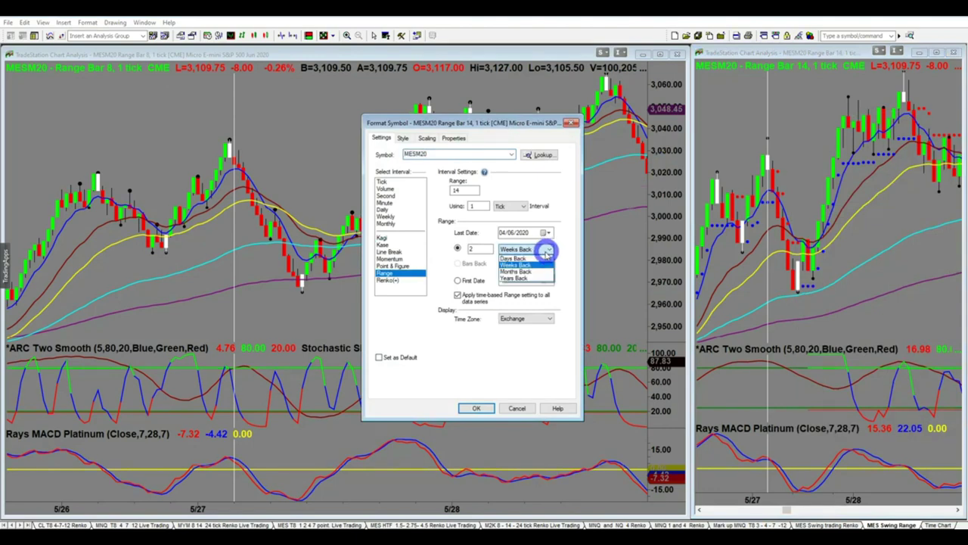
pyautogui.click(524, 274)
pyautogui.click(477, 408)
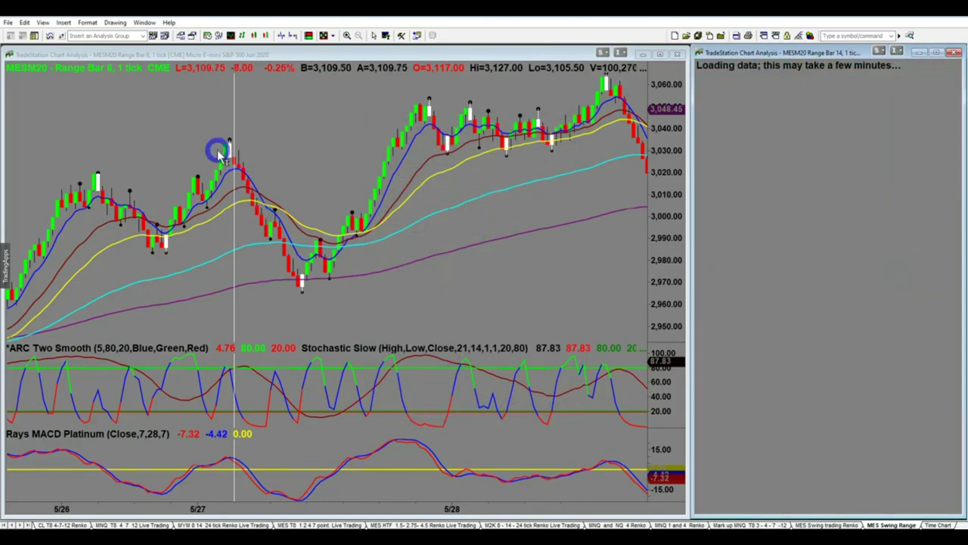
# Extend the 8-range MESM20 chart's data range to 2 months back.
pyautogui.rightClick(266, 130)
pyautogui.click(270, 130)
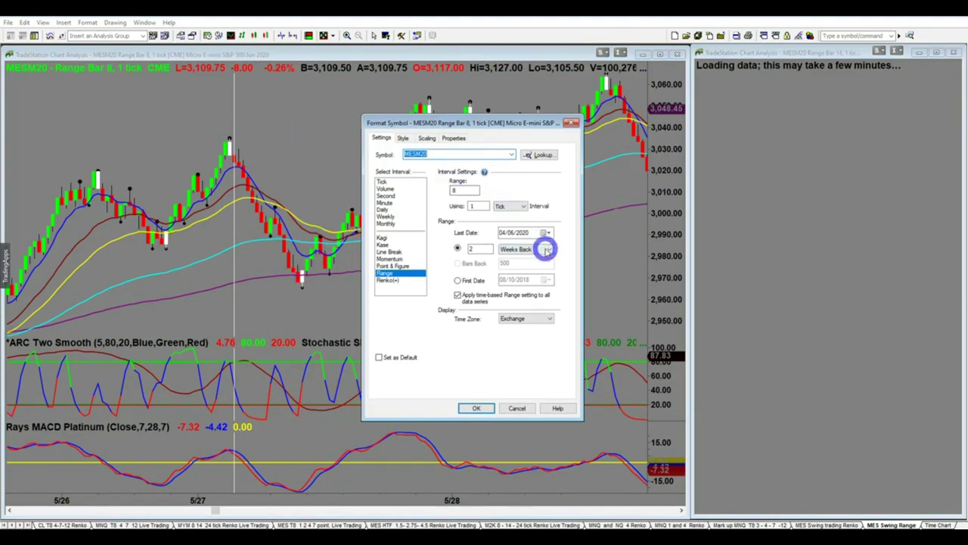
pyautogui.click(549, 250)
pyautogui.click(540, 271)
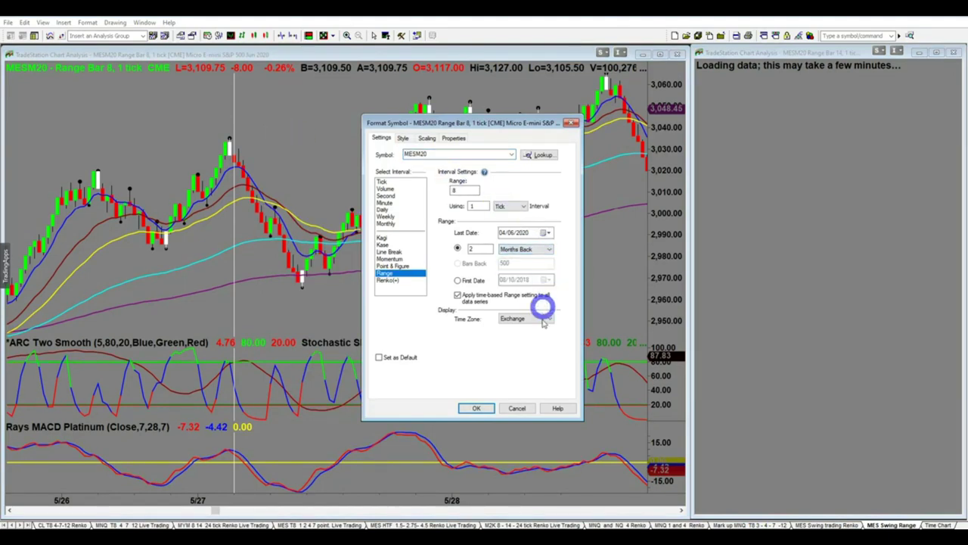
pyautogui.click(482, 406)
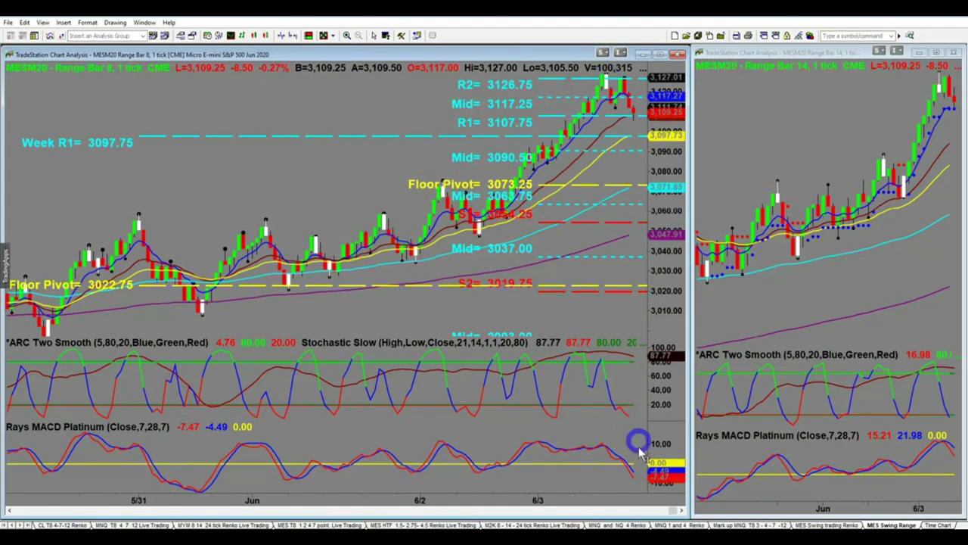
# Track the 21 May swing high on the 8-range chart and find the matching bar on the 14-range chart.
pyautogui.moveTo(672, 511); pyautogui.dragTo(608, 513)
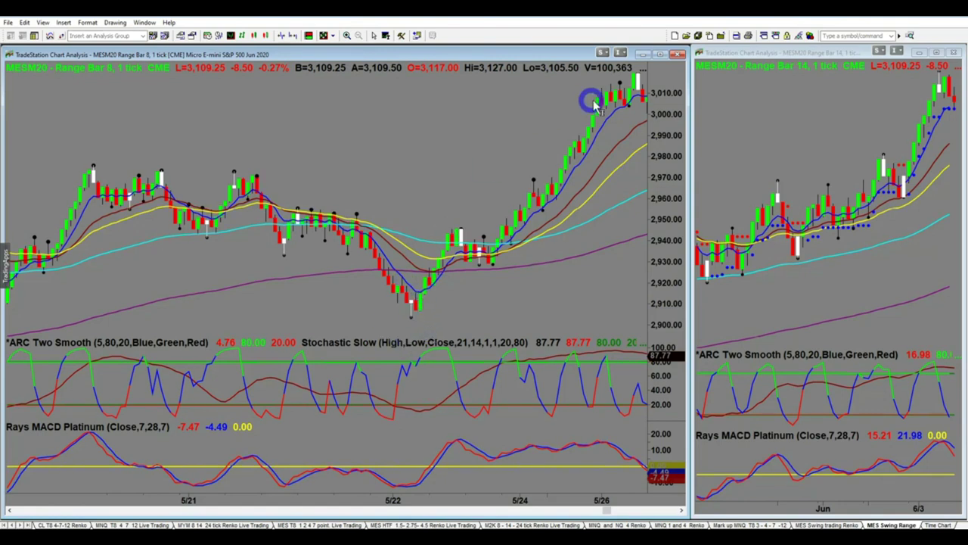
pyautogui.click(420, 307)
pyautogui.click(329, 309)
pyautogui.click(243, 317)
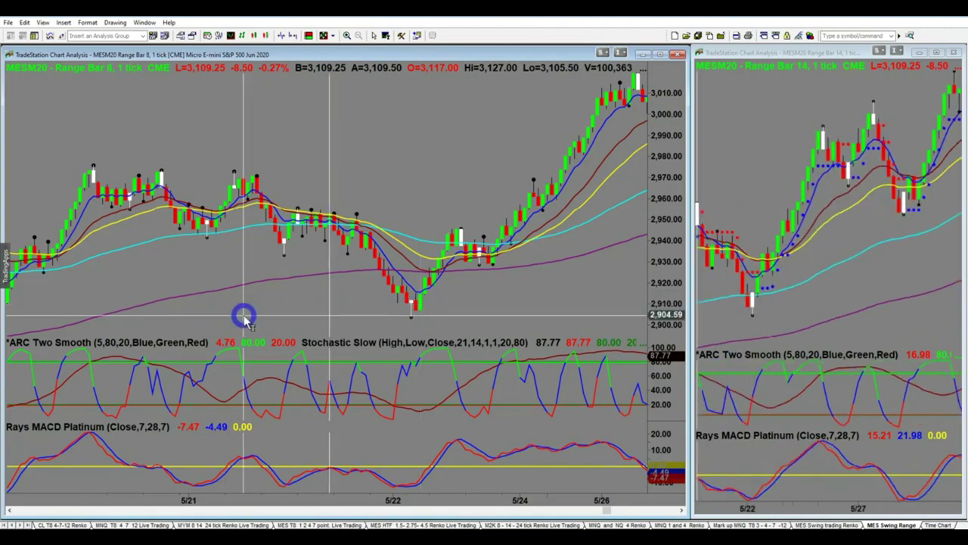
pyautogui.click(239, 318)
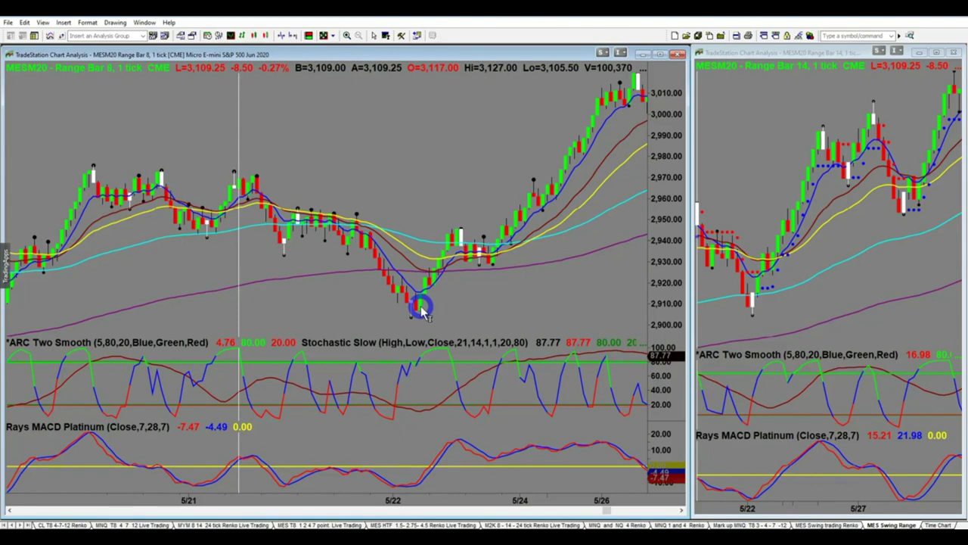
pyautogui.scroll(10, 851, 309)
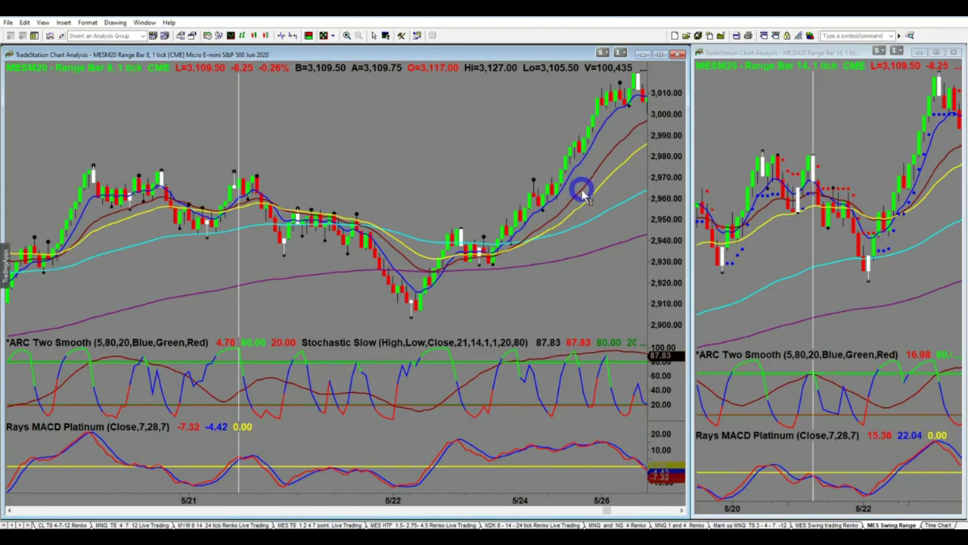
# Locate the 27 May swing high on the 8-range chart and compare the matching bar on the 14-range chart.
pyautogui.hscroll(3, 579, 211)
pyautogui.hscroll(5, 583, 227)
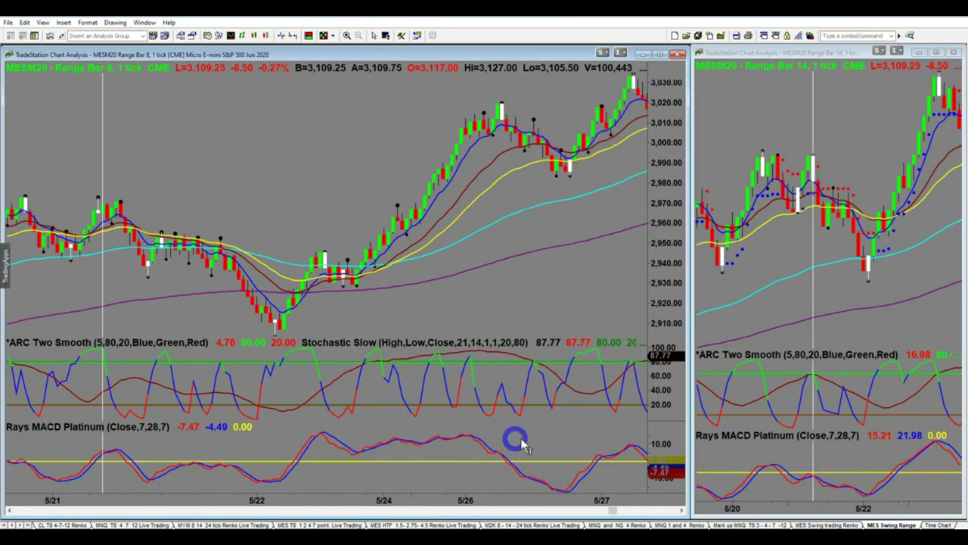
pyautogui.click(633, 98)
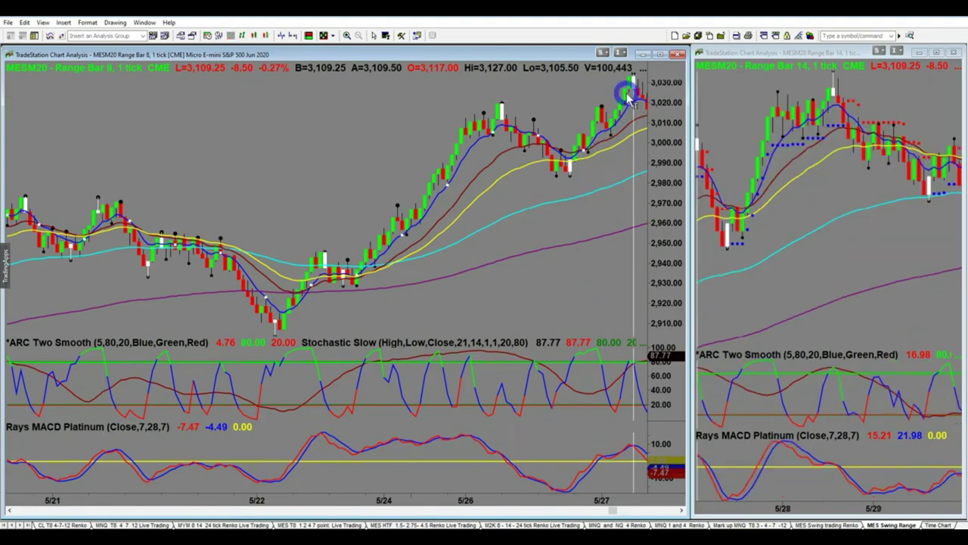
pyautogui.scroll(10, 715, 274)
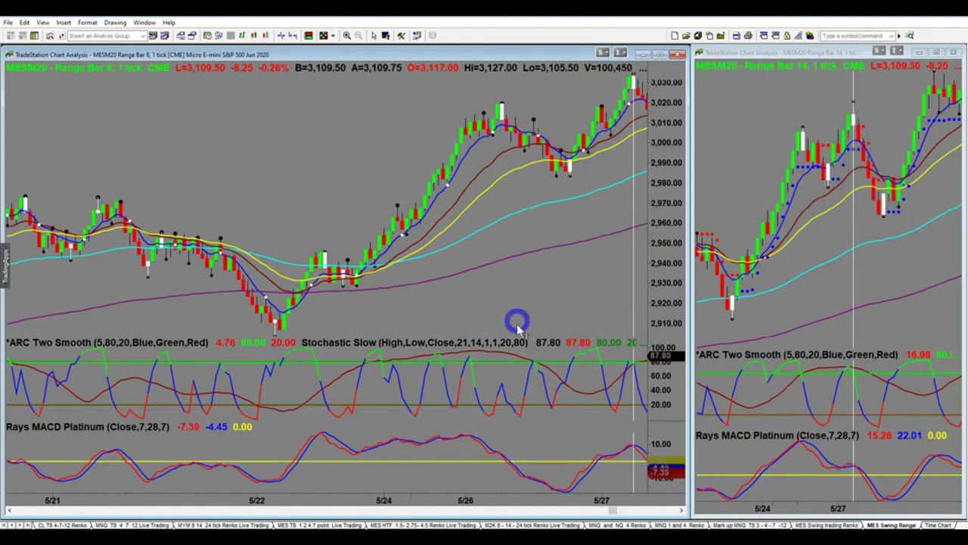
# Follow the 8-range chart to the low after the 27 May high and compare that turn on the 14-range chart.
pyautogui.scroll(-2, 503, 336)
pyautogui.scroll(-8, 503, 336)
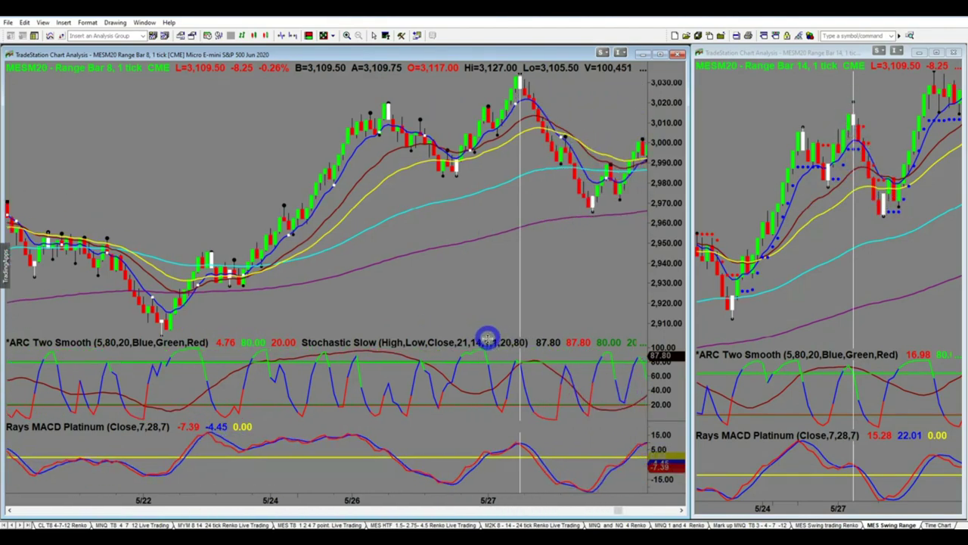
pyautogui.scroll(-4, 492, 341)
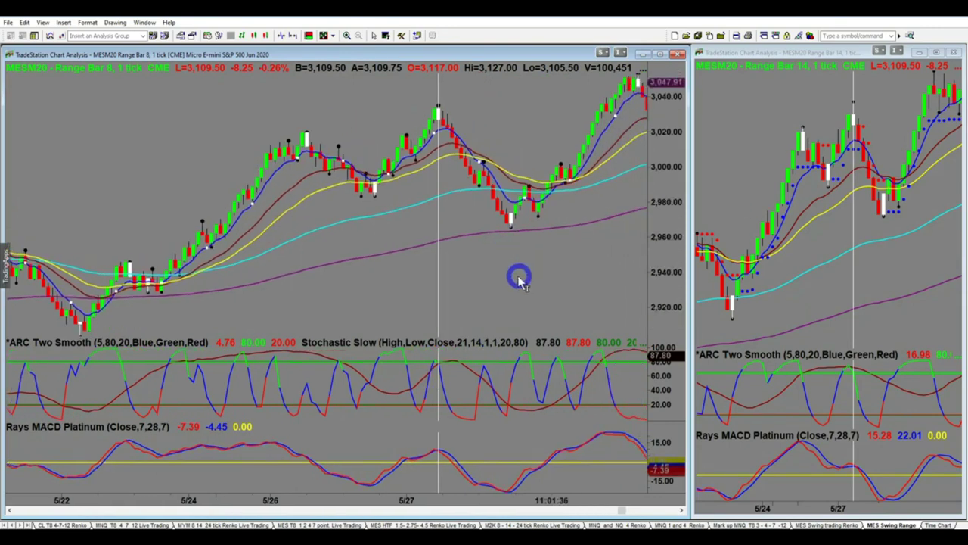
pyautogui.click(514, 217)
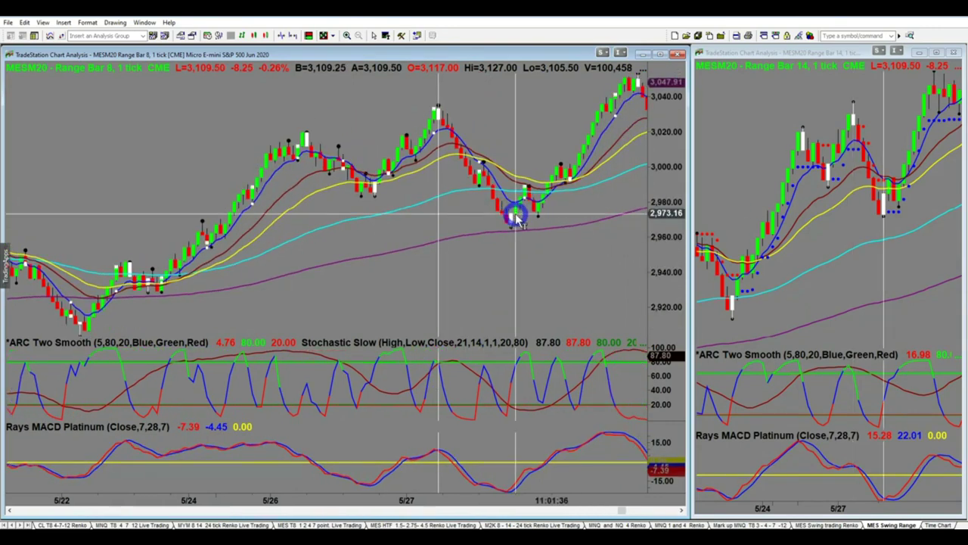
pyautogui.click(893, 209)
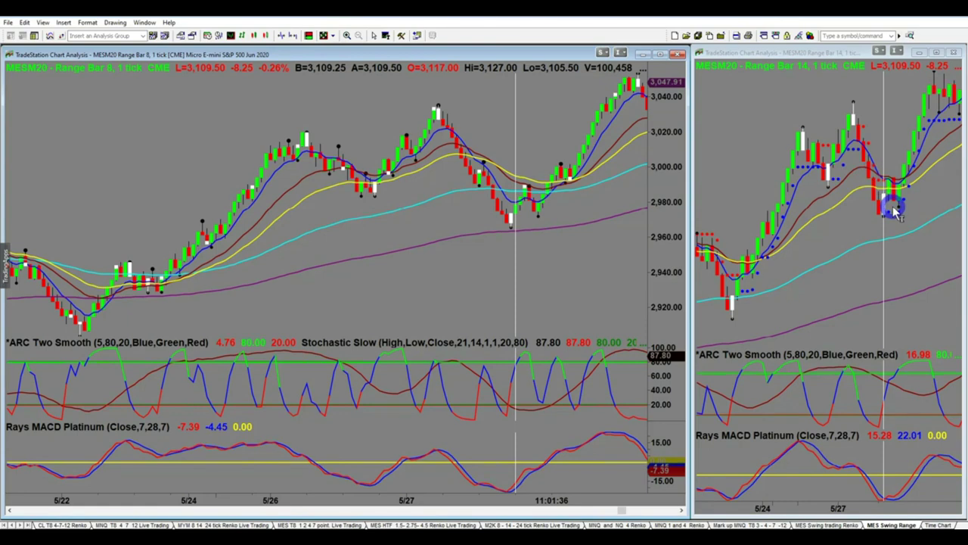
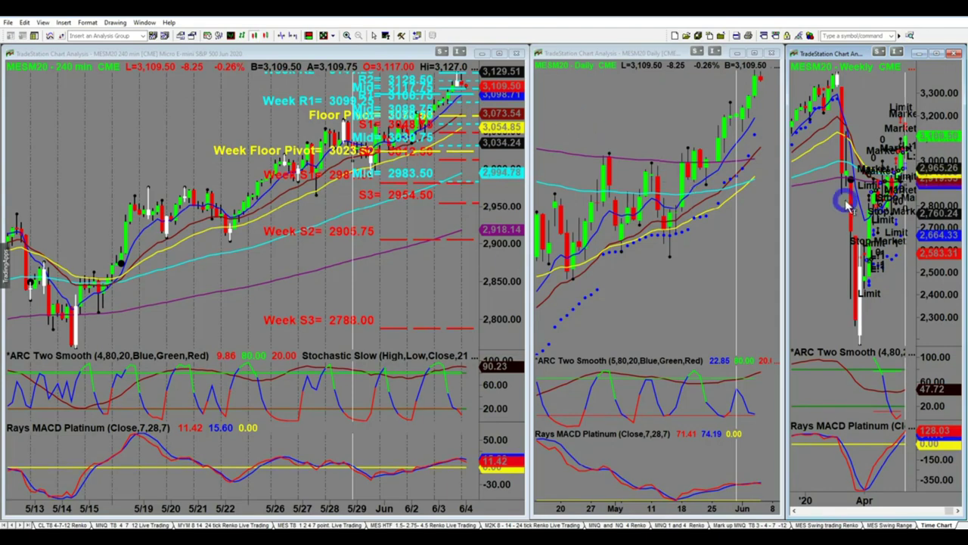
# Turn off the display of account orders and positions for MESM20 on the weekly chart.
pyautogui.rightClick(807, 235)
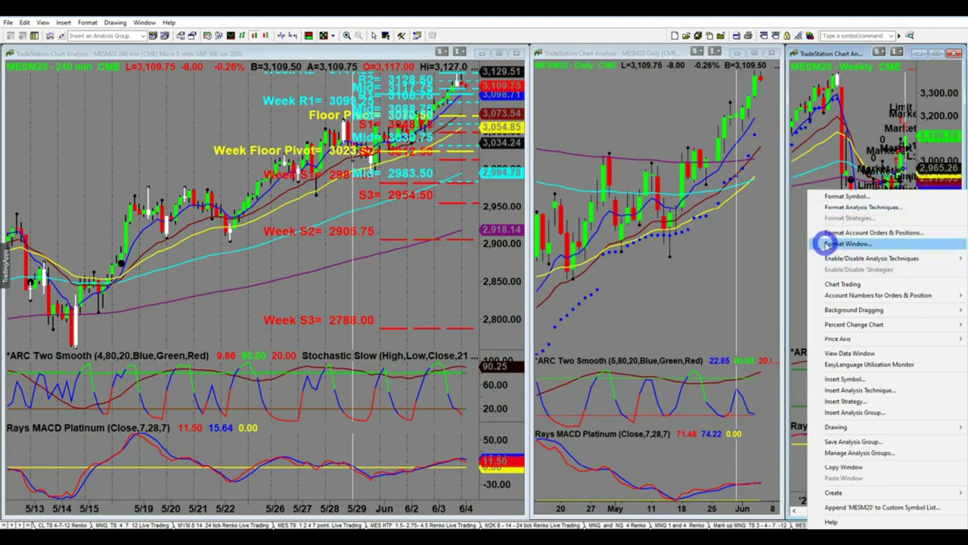
pyautogui.click(824, 233)
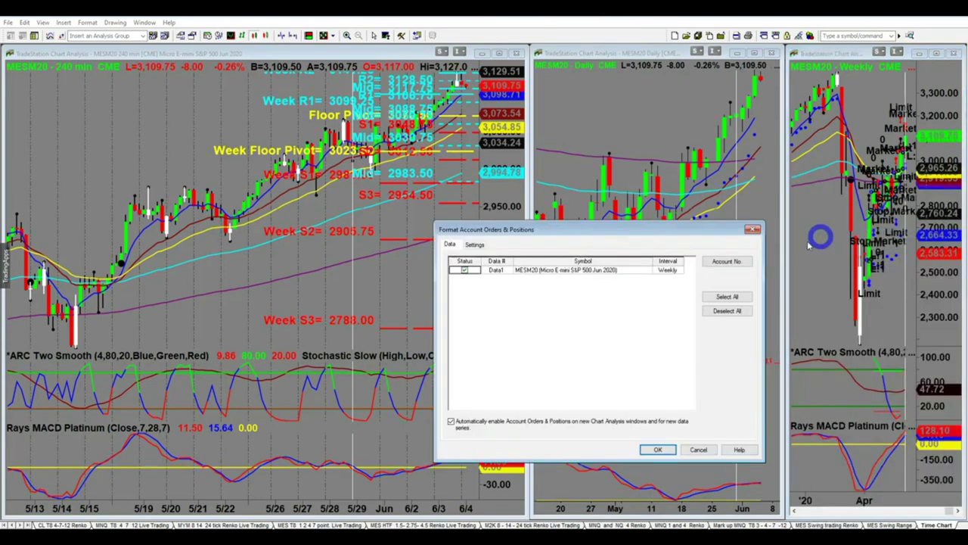
pyautogui.click(474, 272)
pyautogui.click(672, 453)
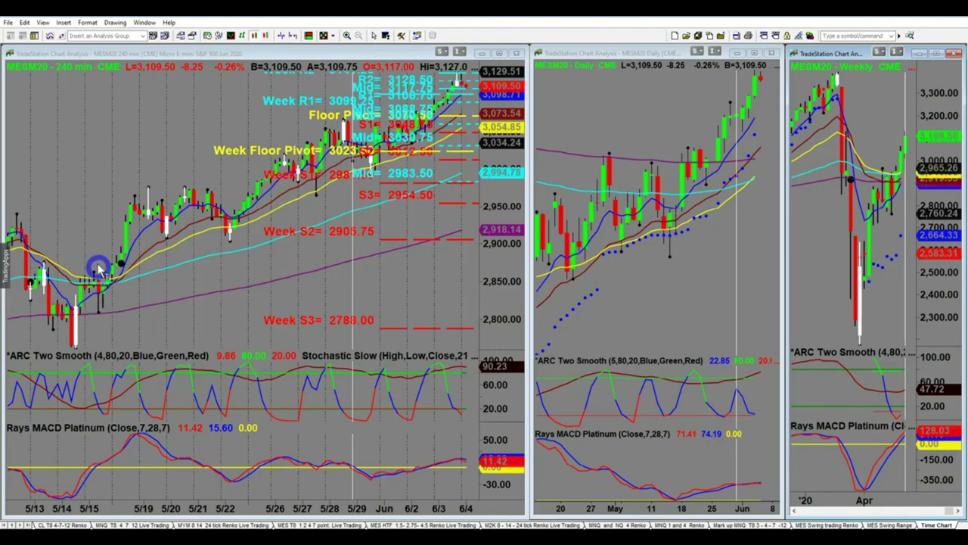
# Compare the 15 May, 27 May and 22 May bars on the 240-minute chart with the matching bars on the daily and weekly charts.
pyautogui.click(84, 233)
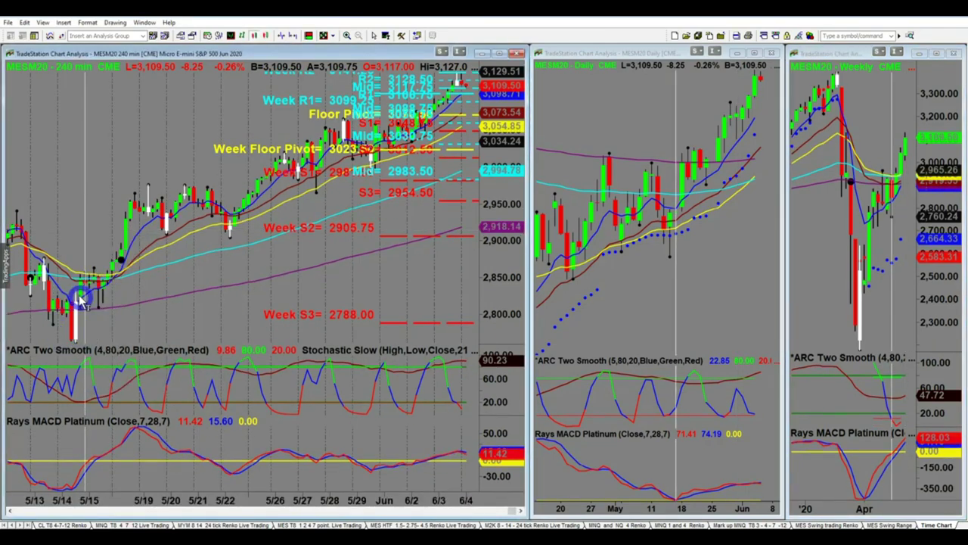
pyautogui.click(81, 253)
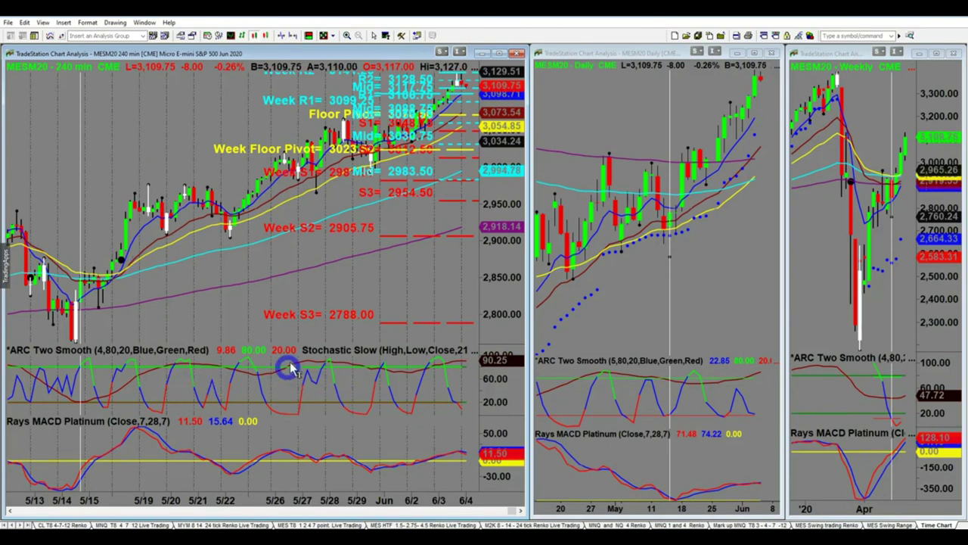
pyautogui.moveTo(294, 259); pyautogui.dragTo(306, 269)
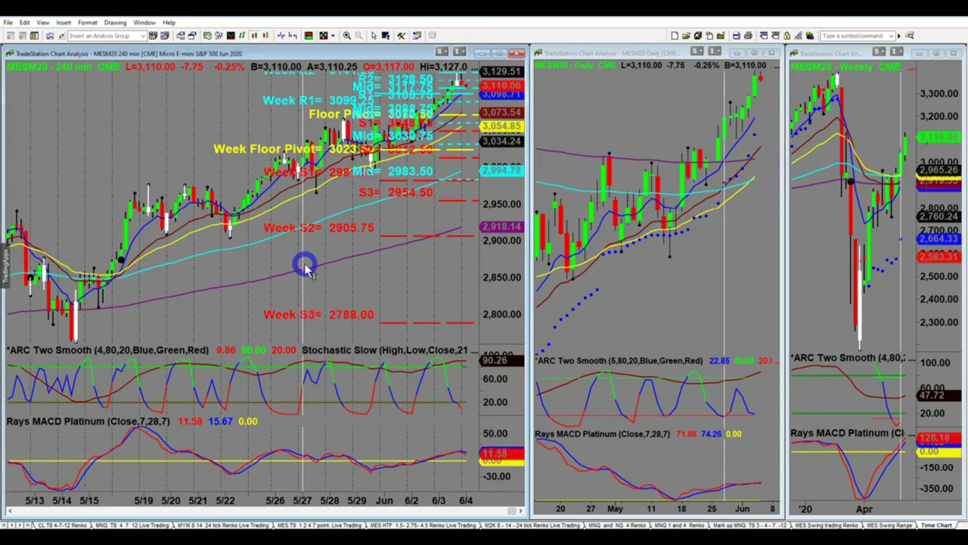
pyautogui.moveTo(231, 263); pyautogui.dragTo(229, 265)
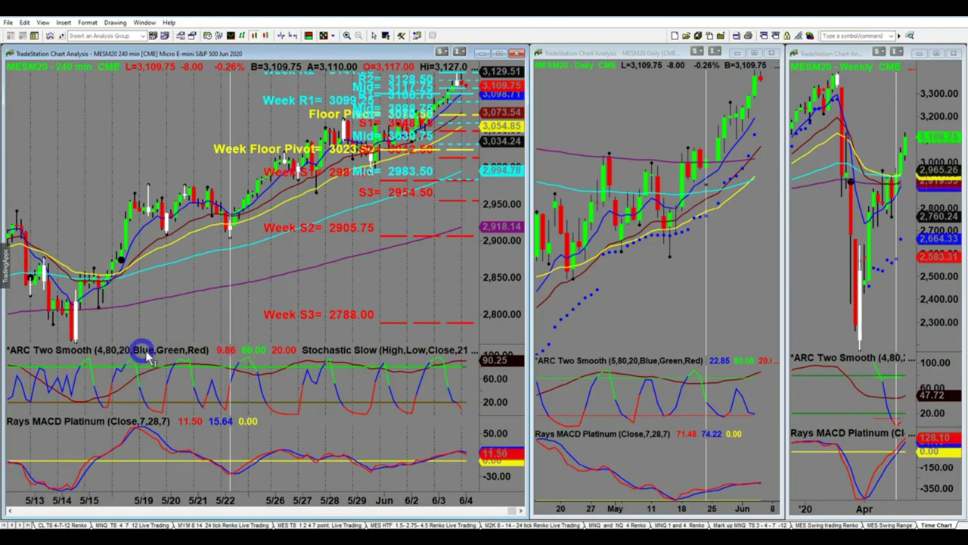
pyautogui.rightClick(157, 378)
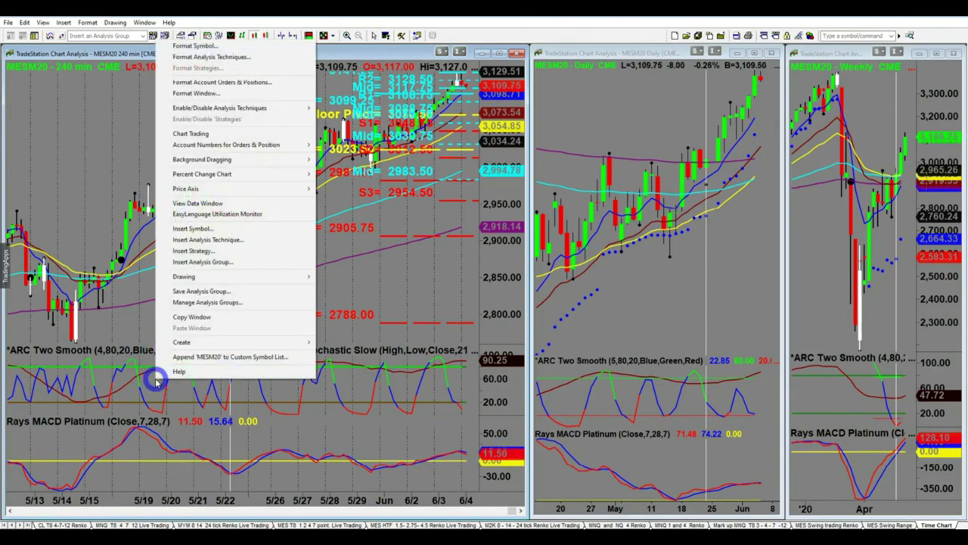
pyautogui.click(183, 47)
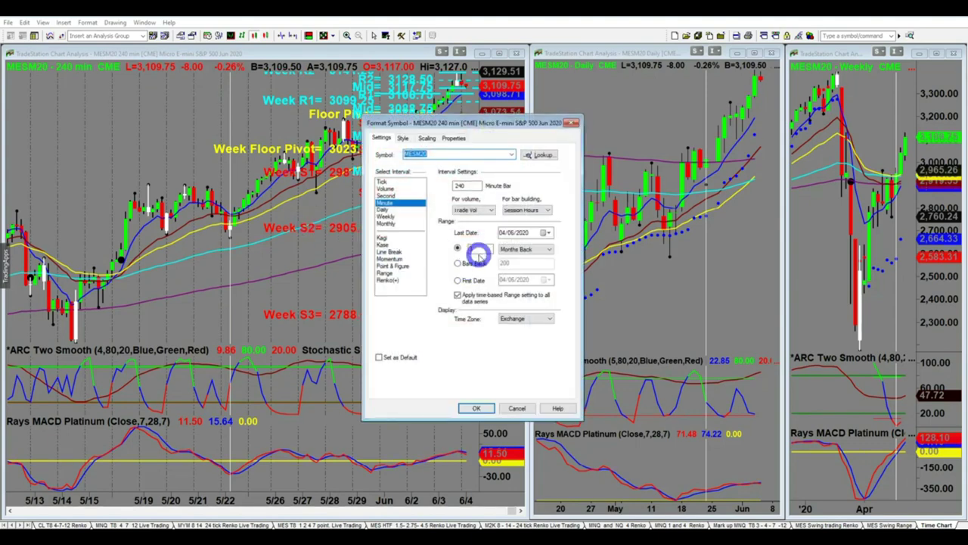
pyautogui.click(573, 123)
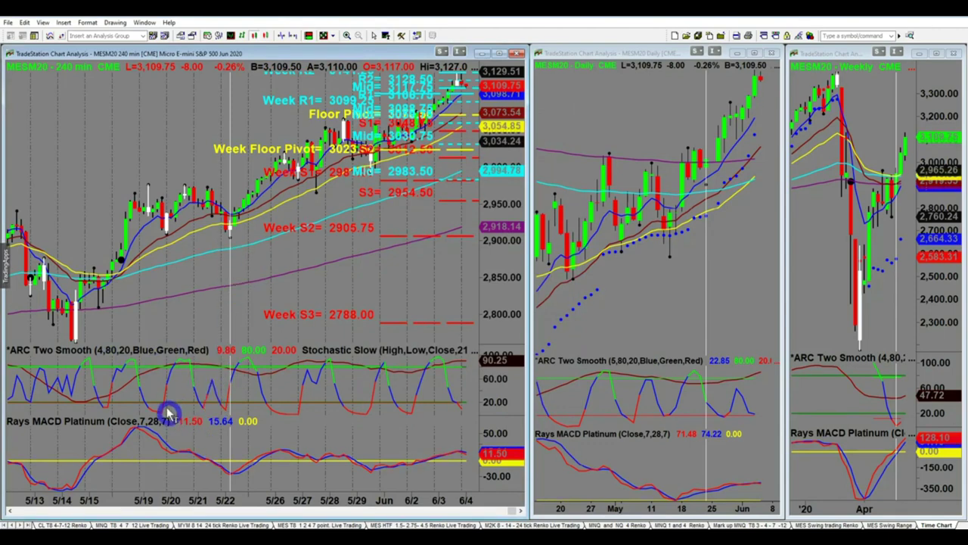
# Track the 20 May, 22 May and 29 May lows on the 240-minute chart against the daily and weekly charts.
pyautogui.moveTo(168, 399)
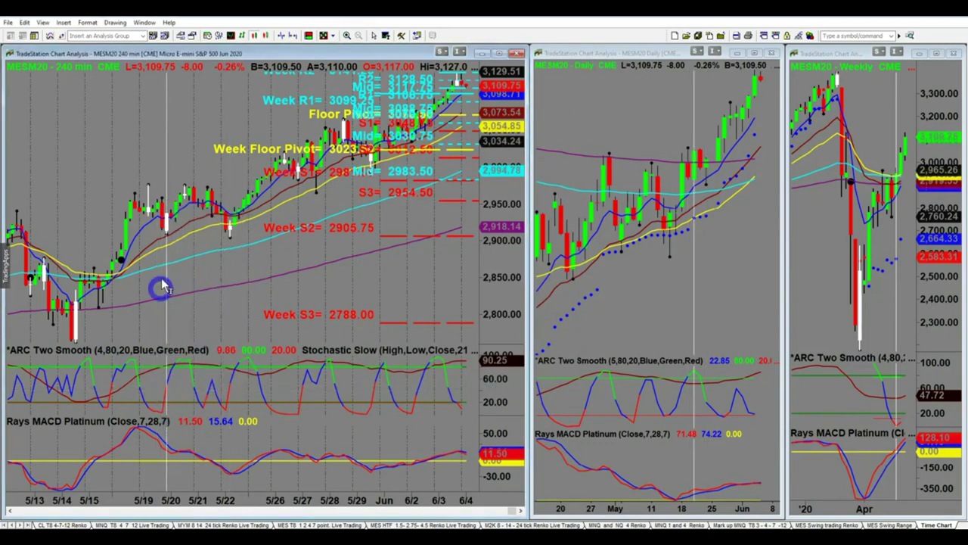
pyautogui.click(231, 325)
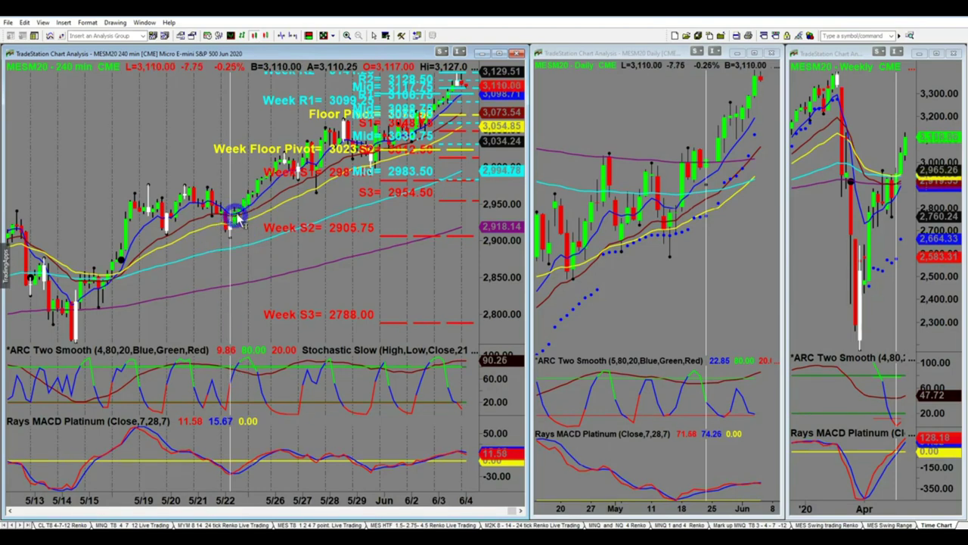
pyautogui.moveTo(300, 272)
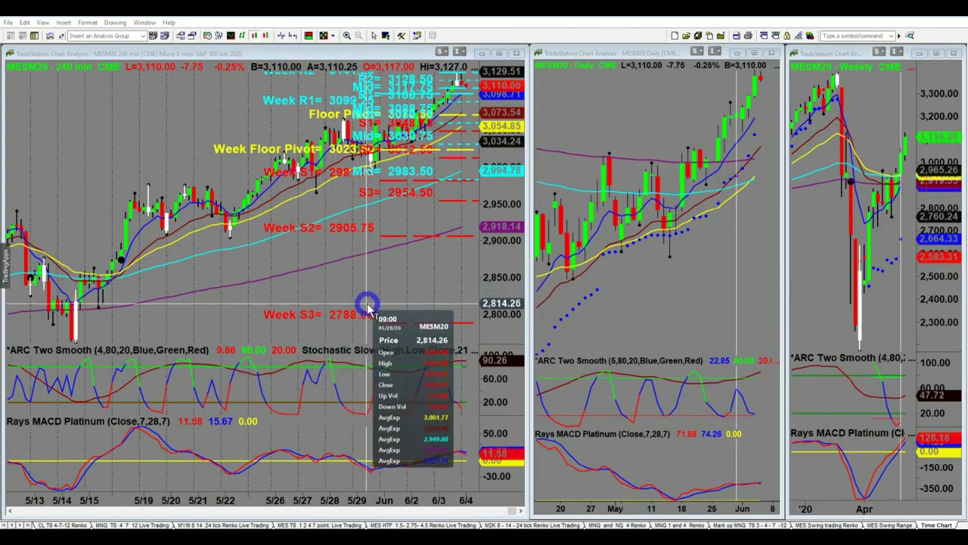
pyautogui.click(371, 307)
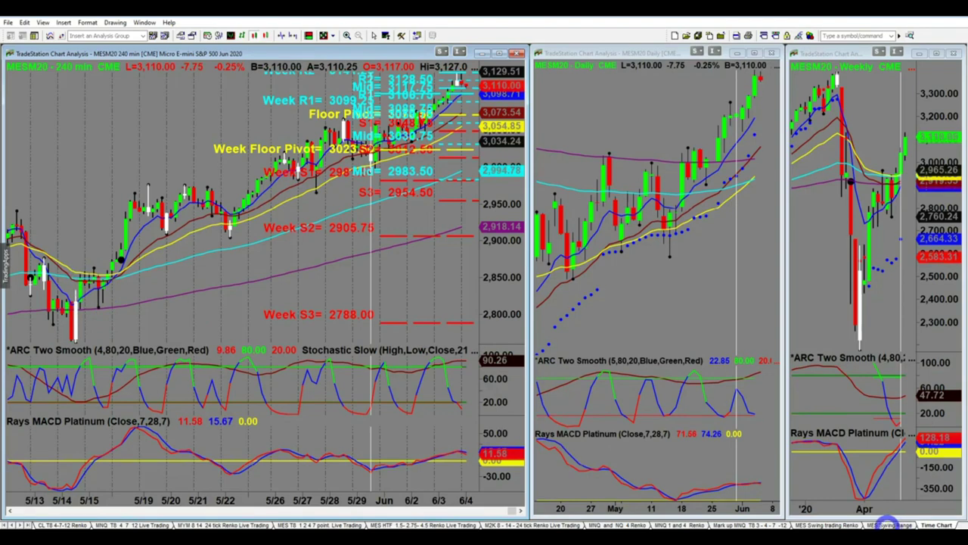
# Open the MES Swing trading Renko workspace and compare the 29 May low on the 8-4 and 14-7 Renko charts.
pyautogui.click(850, 523)
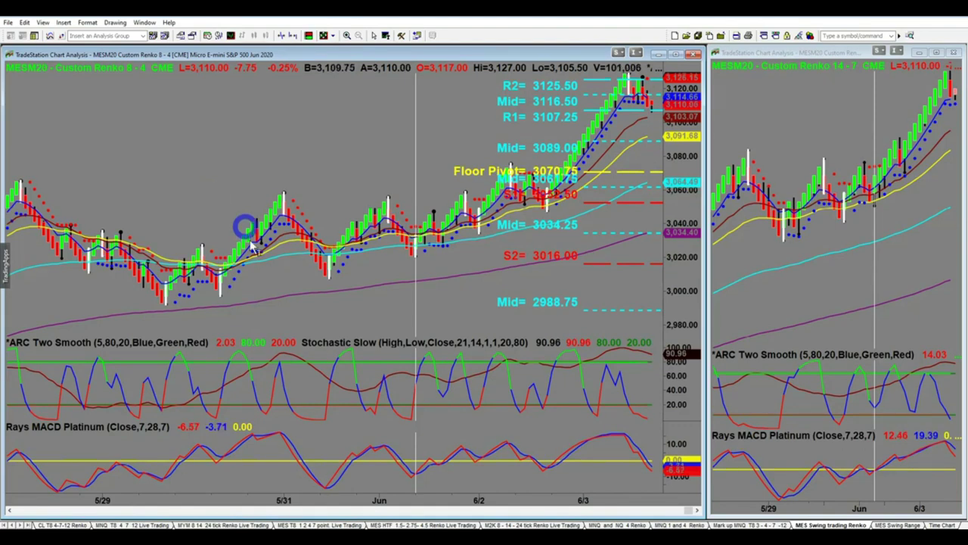
pyautogui.moveTo(687, 513); pyautogui.dragTo(607, 514)
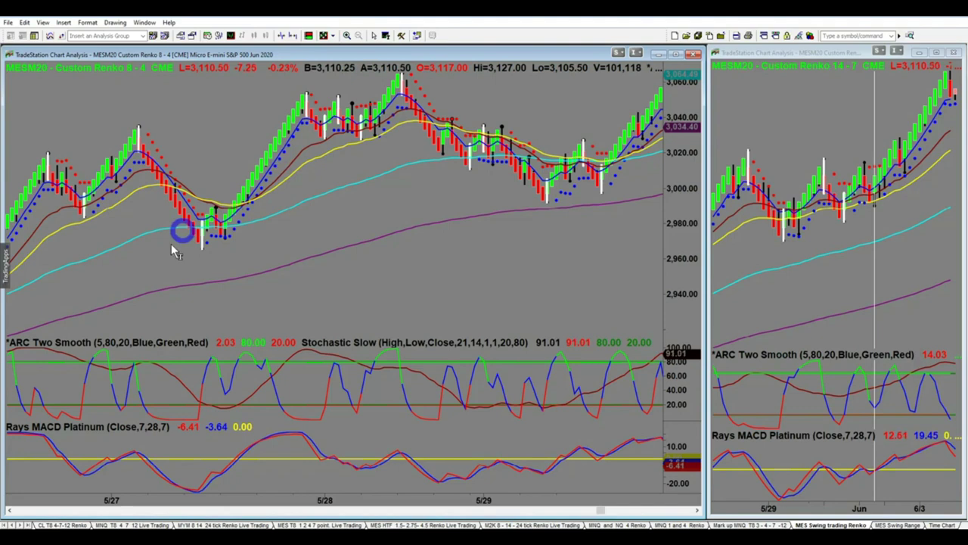
pyautogui.moveTo(101, 294)
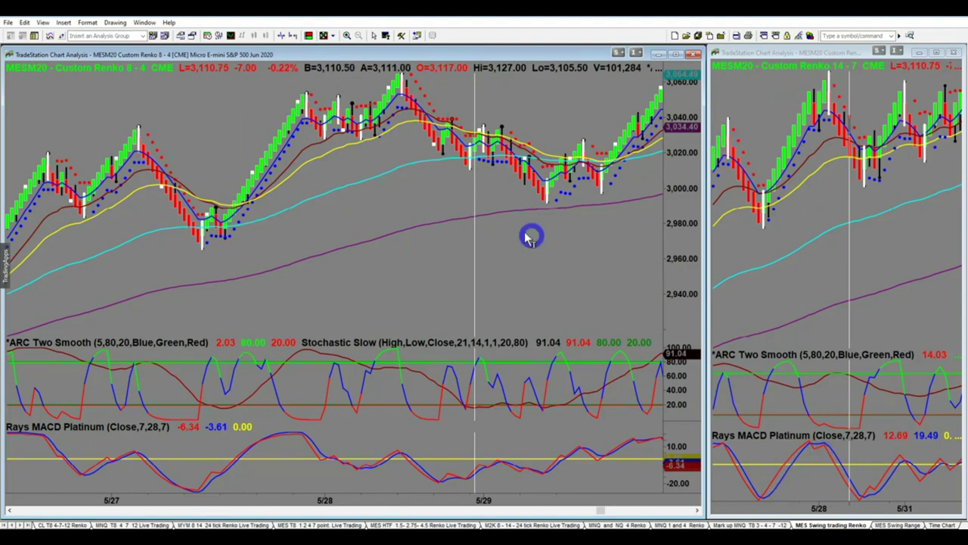
pyautogui.click(552, 247)
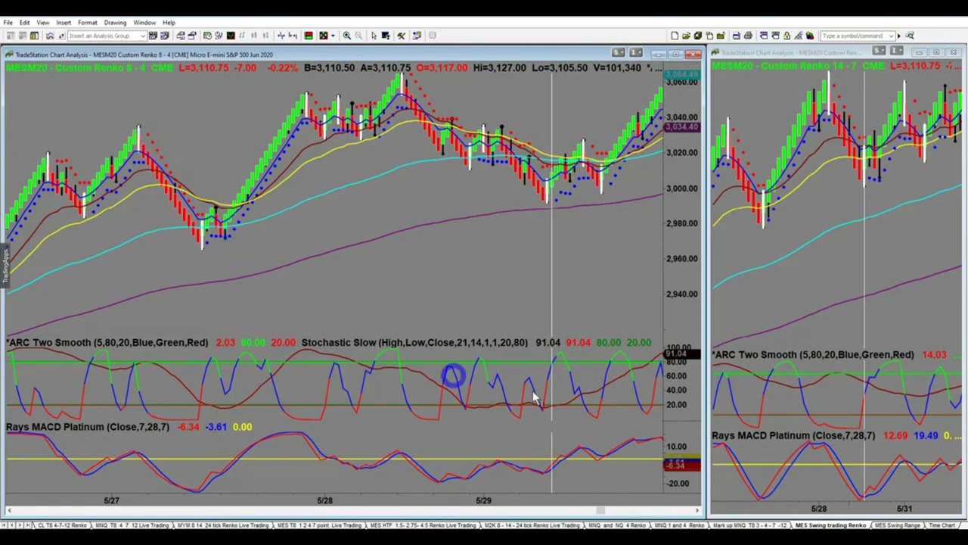
# Activate the Trendline tool and turn off the Rays Super Scalper indicator on the 8-4 Renko chart.
pyautogui.click(402, 35)
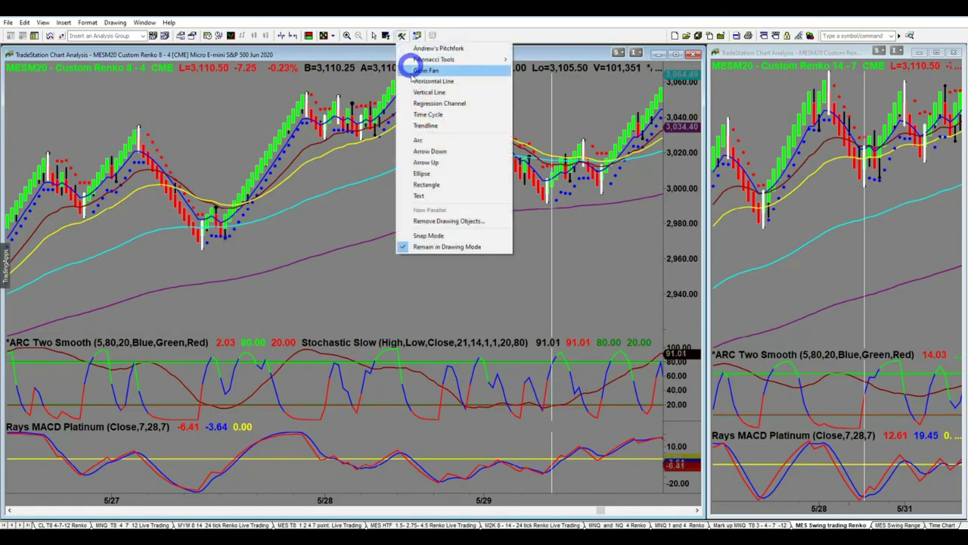
pyautogui.click(416, 122)
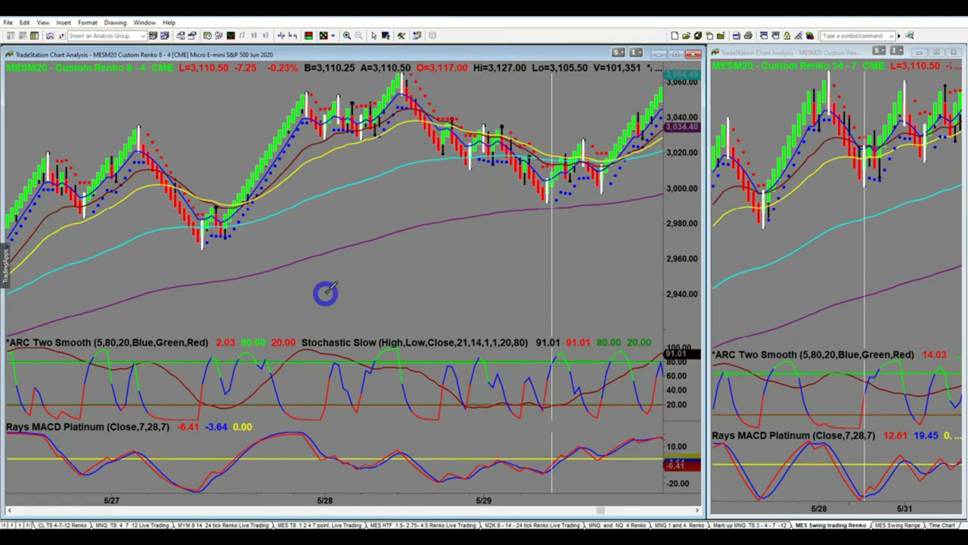
pyautogui.rightClick(220, 121)
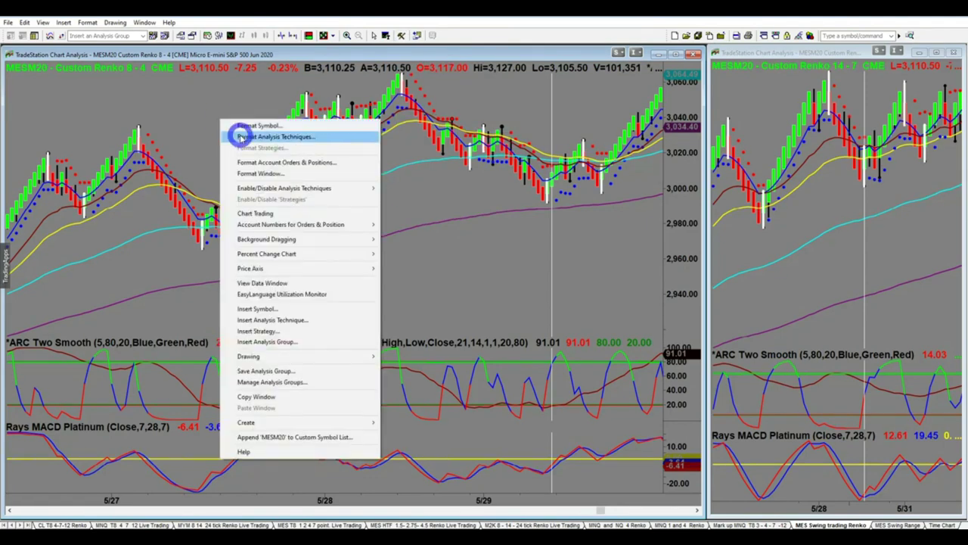
pyautogui.click(242, 135)
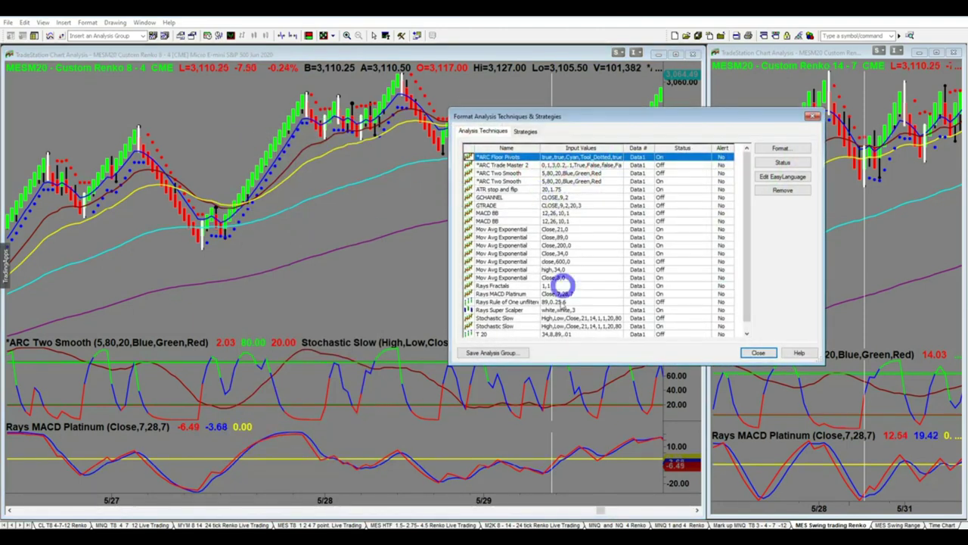
pyautogui.scroll(-1, 514, 318)
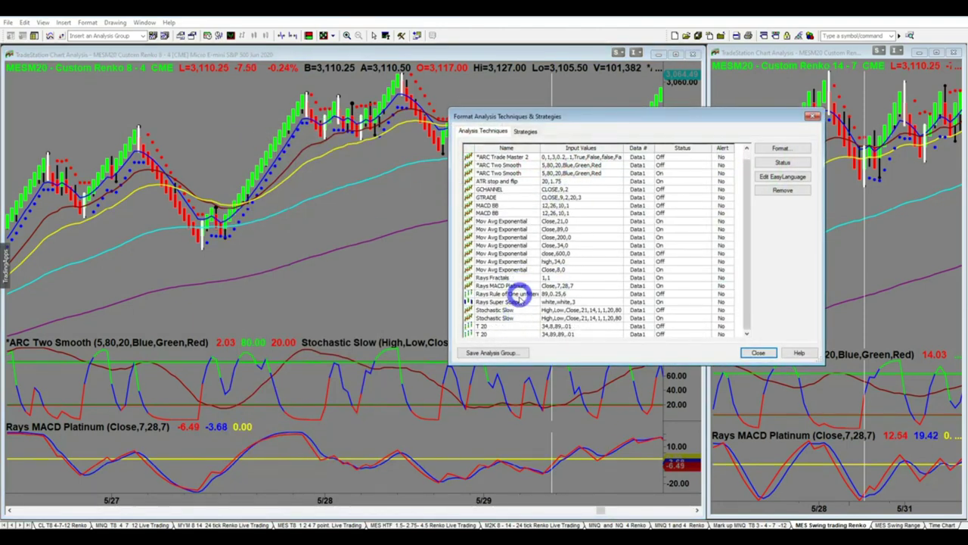
pyautogui.click(517, 301)
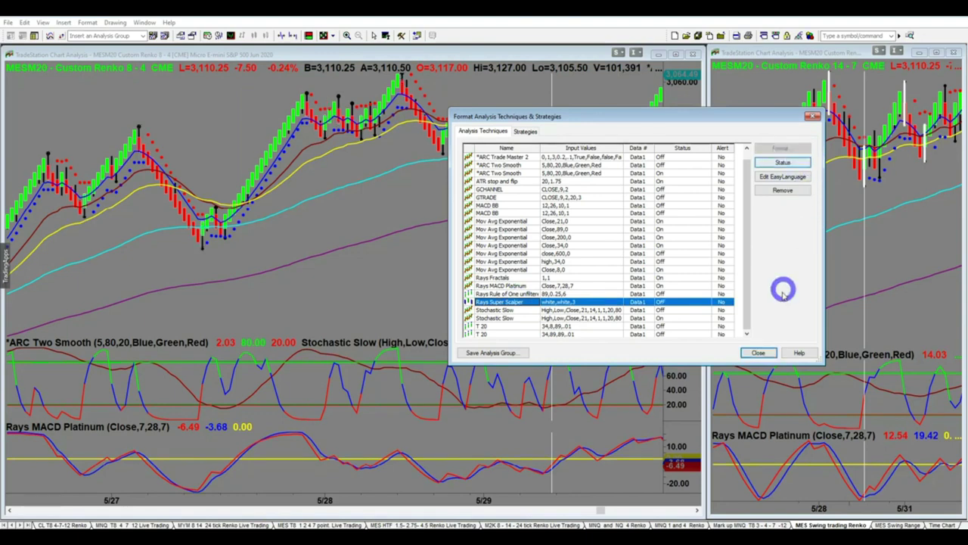
pyautogui.click(756, 352)
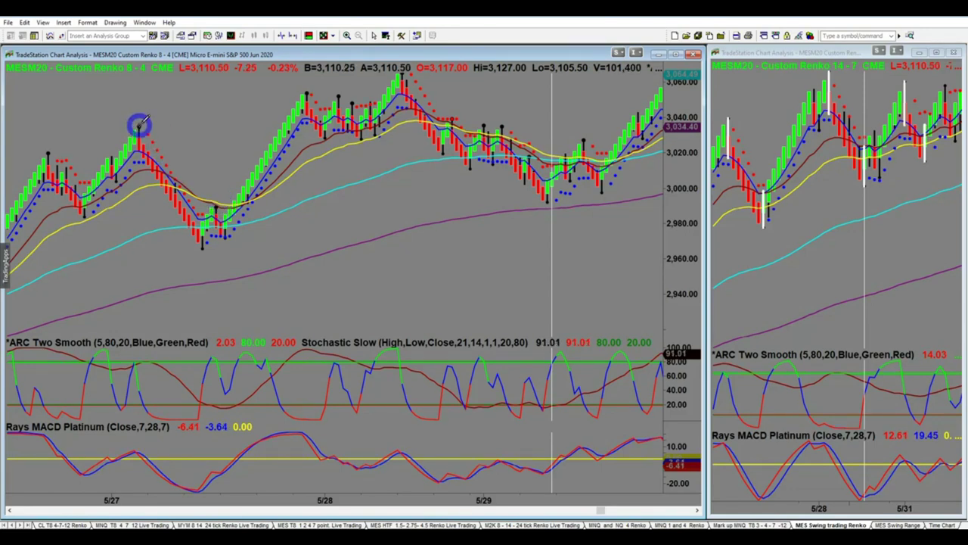
# Draw descending trendlines from the 27 May swing high and from the preceding swing high on the 8-4 Renko chart.
pyautogui.moveTo(139, 124); pyautogui.dragTo(252, 242)
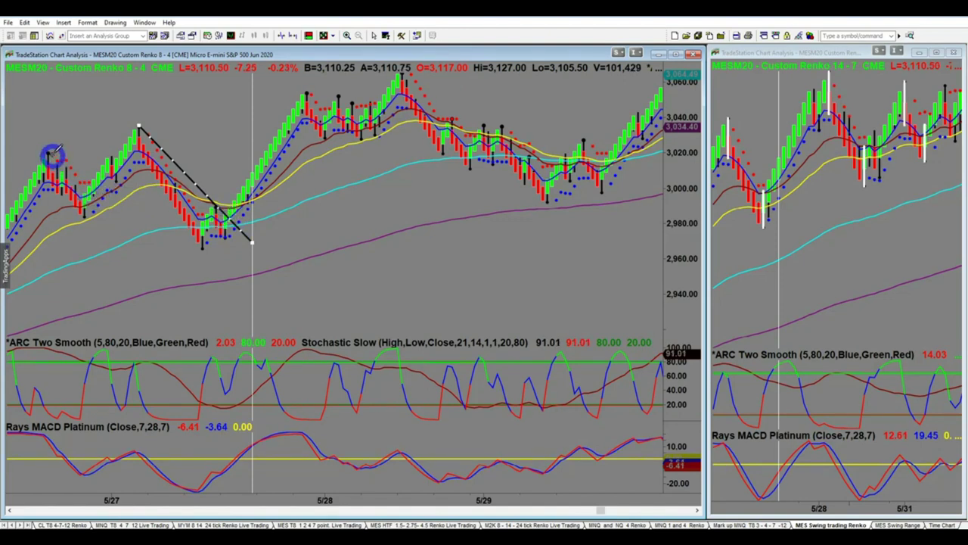
pyautogui.moveTo(49, 151); pyautogui.dragTo(92, 185)
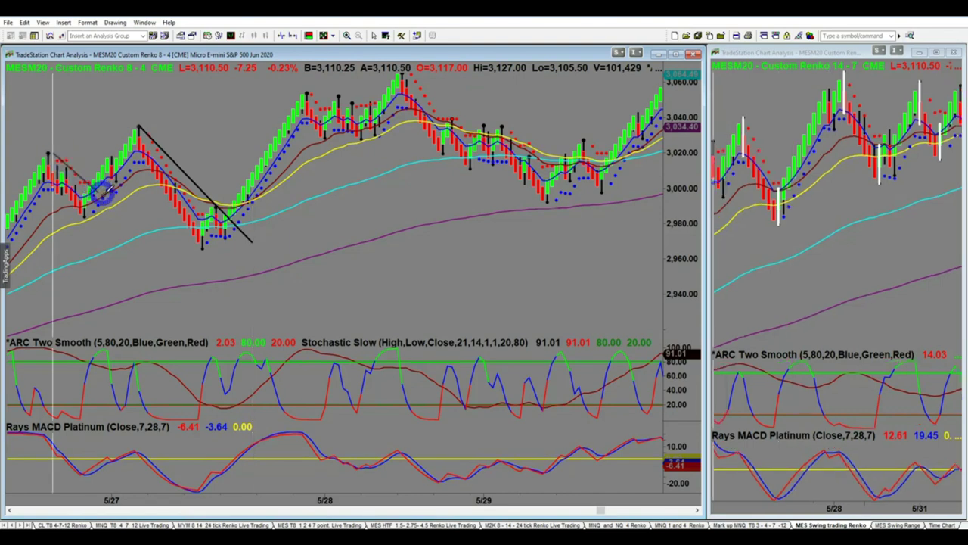
pyautogui.click(106, 199)
pyautogui.moveTo(50, 155); pyautogui.dragTo(91, 189)
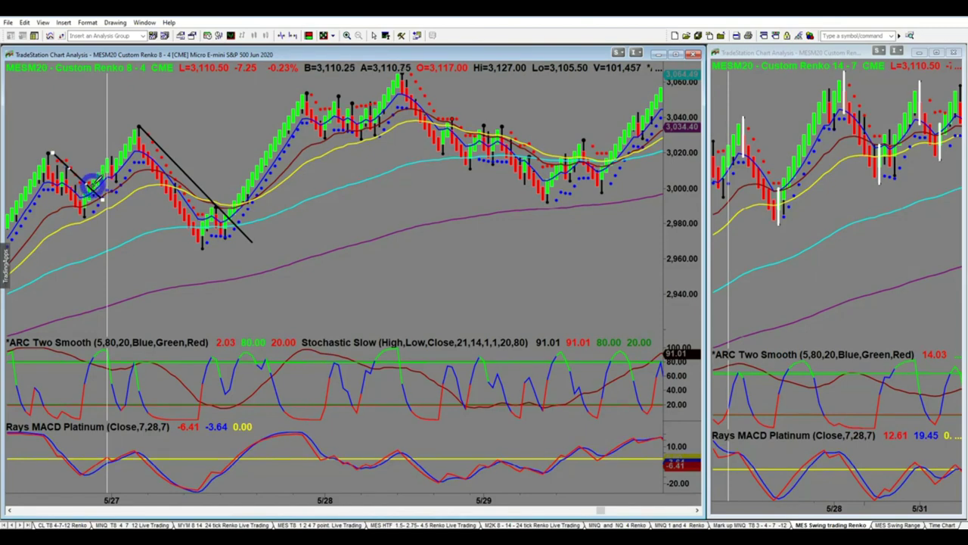
pyautogui.moveTo(91, 183)
pyautogui.mouseDown()
pyautogui.moveTo(81, 219)
pyautogui.moveTo(90, 177)
pyautogui.moveTo(89, 191)
pyautogui.moveTo(101, 198)
pyautogui.mouseUp()
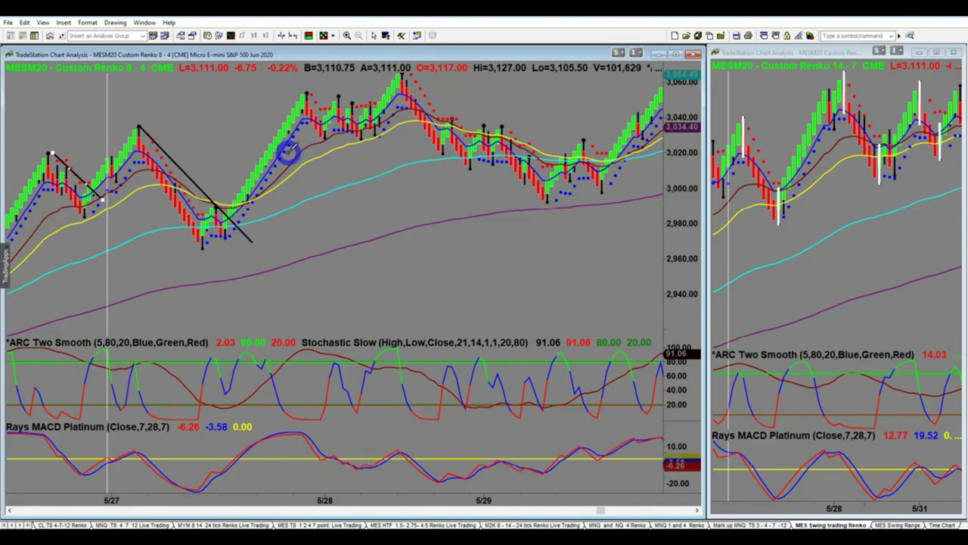
# Disable the ATR stop and flip indicator on the 8-4 Renko chart.
pyautogui.rightClick(288, 152)
pyautogui.rightClick(281, 155)
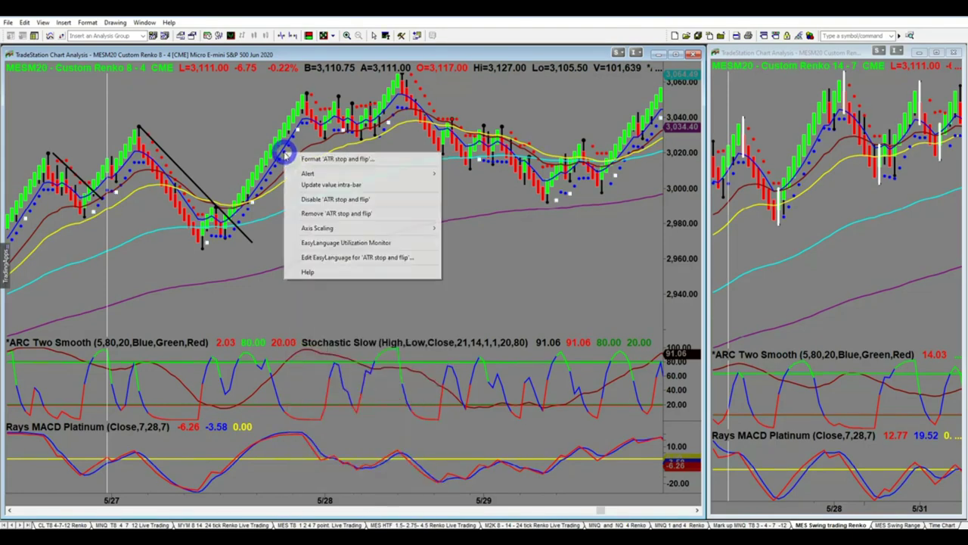
pyautogui.click(321, 200)
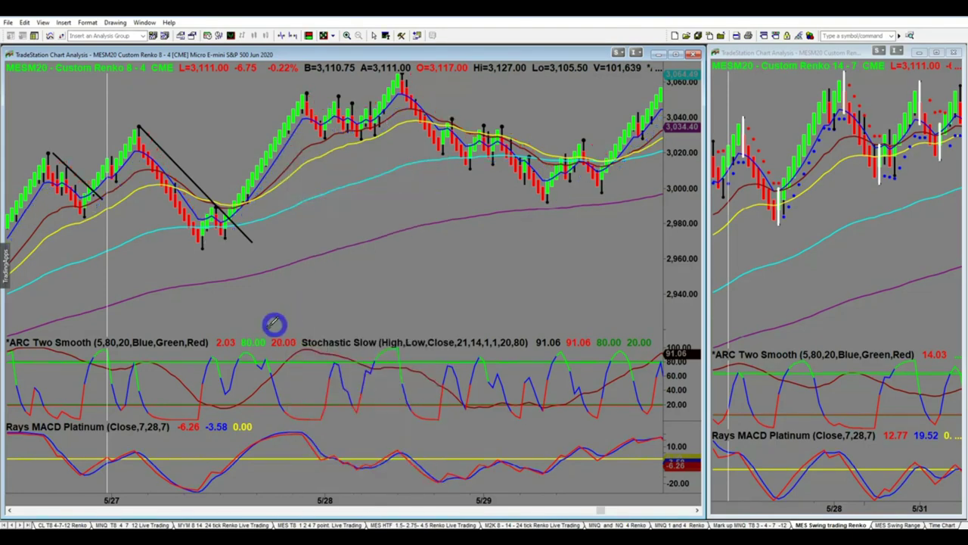
# Track back from the trendline break to the low after the 27 May high and compare the matching bars on the 14-7 Renko chart.
pyautogui.click(158, 262)
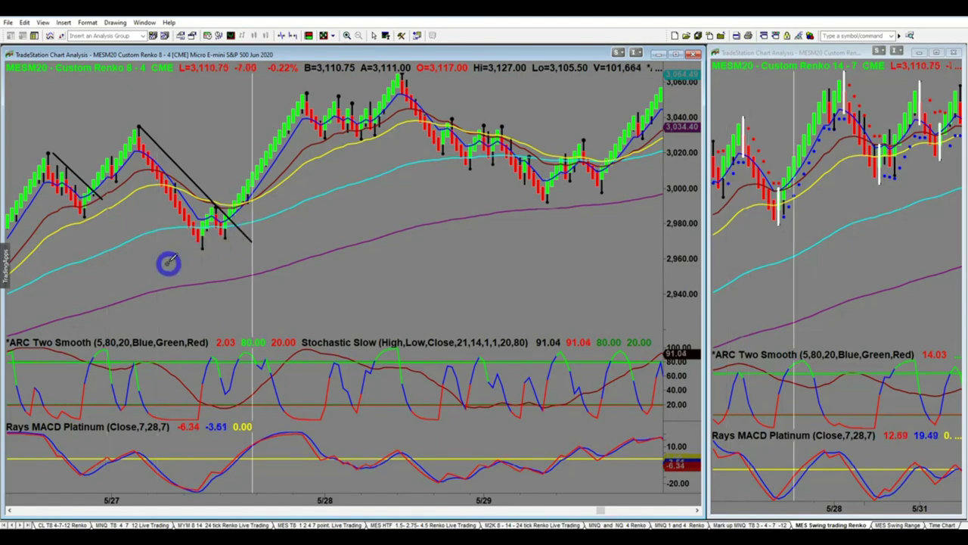
pyautogui.click(213, 245)
pyautogui.press('Left')
pyautogui.press('Left')
pyautogui.press('Left')
pyautogui.press('Left')
pyautogui.press('Left')
pyautogui.press('Left')
pyautogui.press('Left')
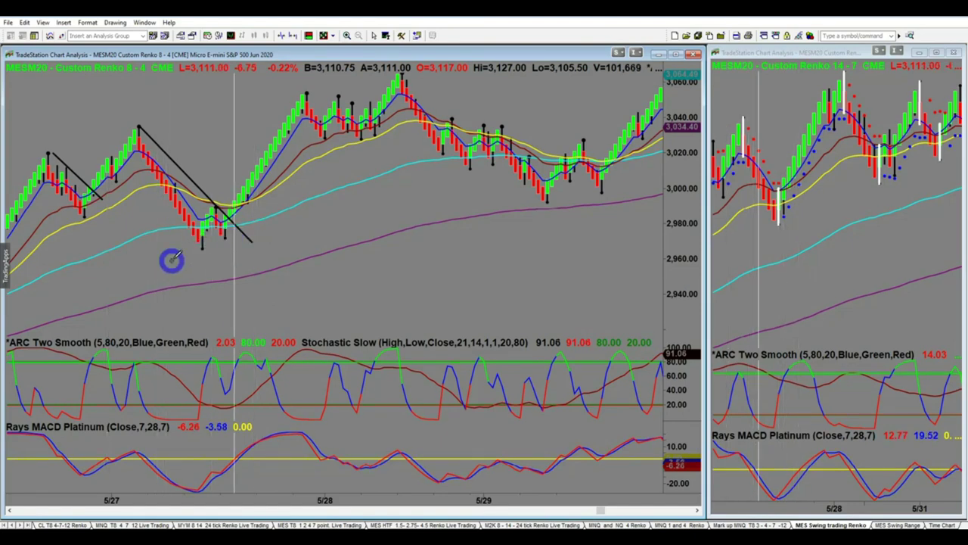
pyautogui.click(200, 240)
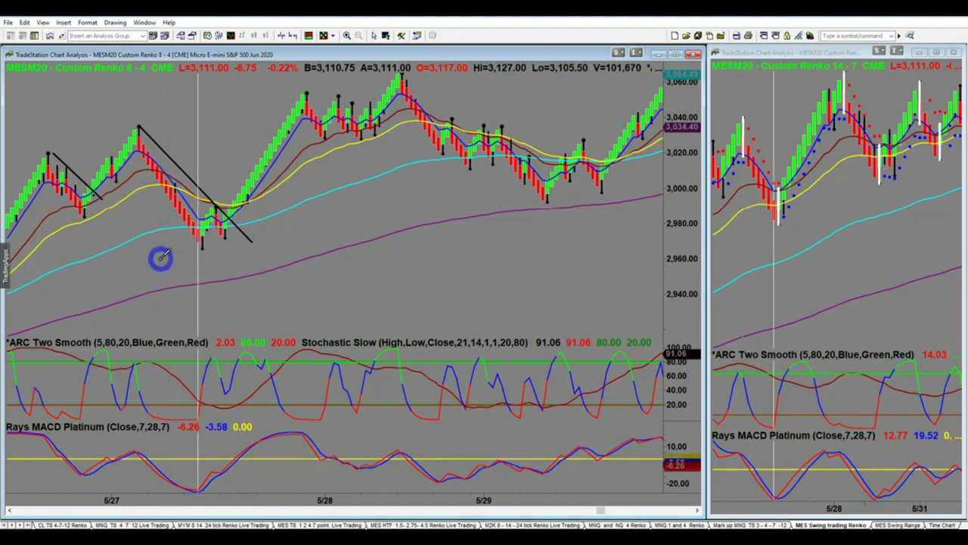
pyautogui.click(114, 22)
pyautogui.click(116, 36)
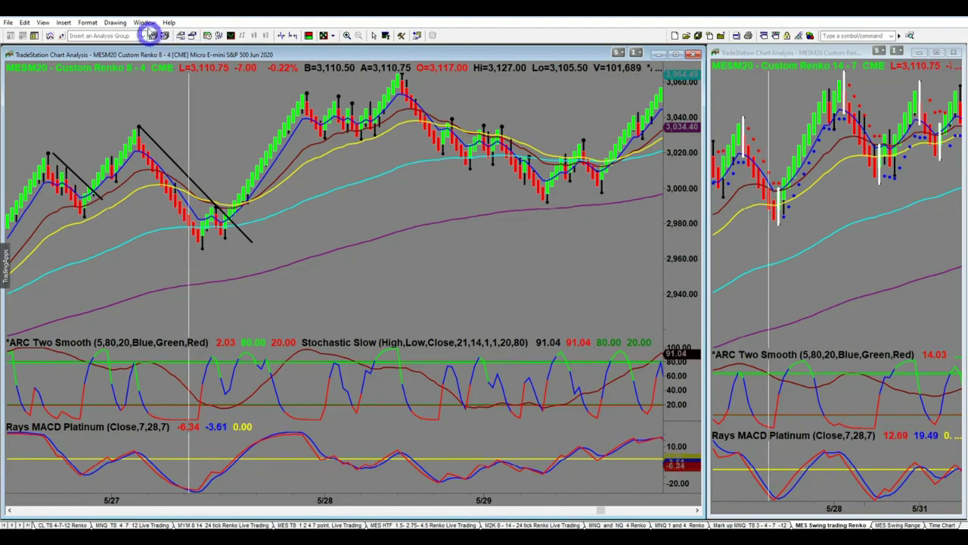
pyautogui.click(117, 23)
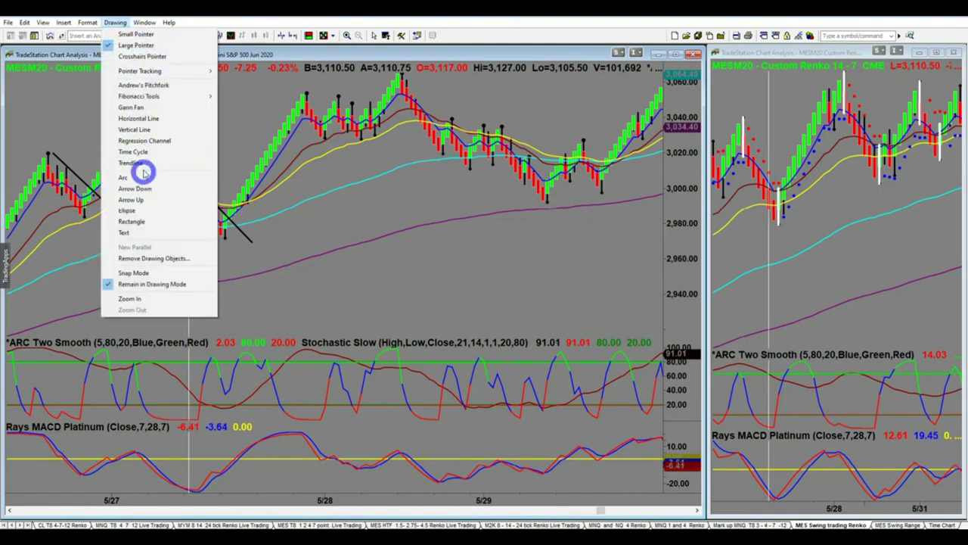
pyautogui.click(205, 163)
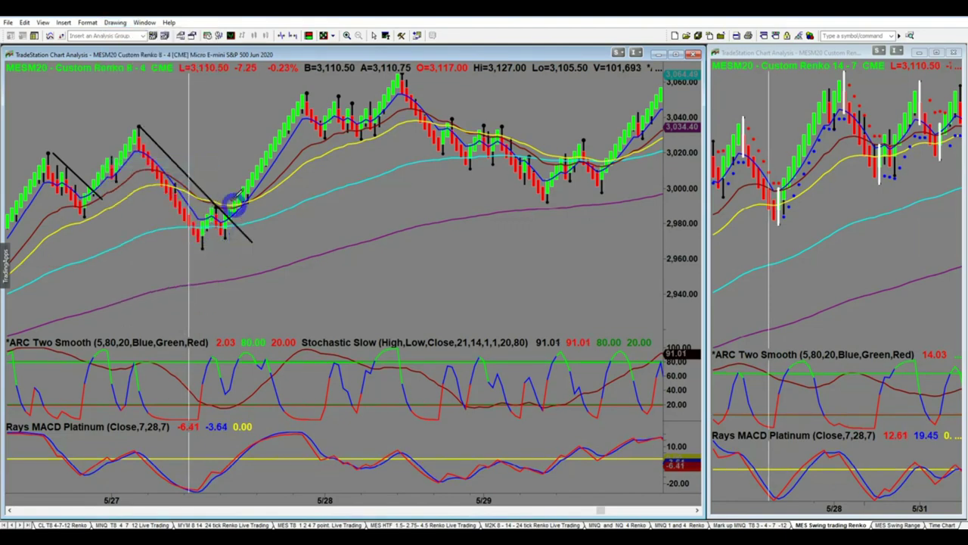
# Change the 8-4 Renko chart of MESM20 to 550-tick bars.
pyautogui.rightClick(212, 124)
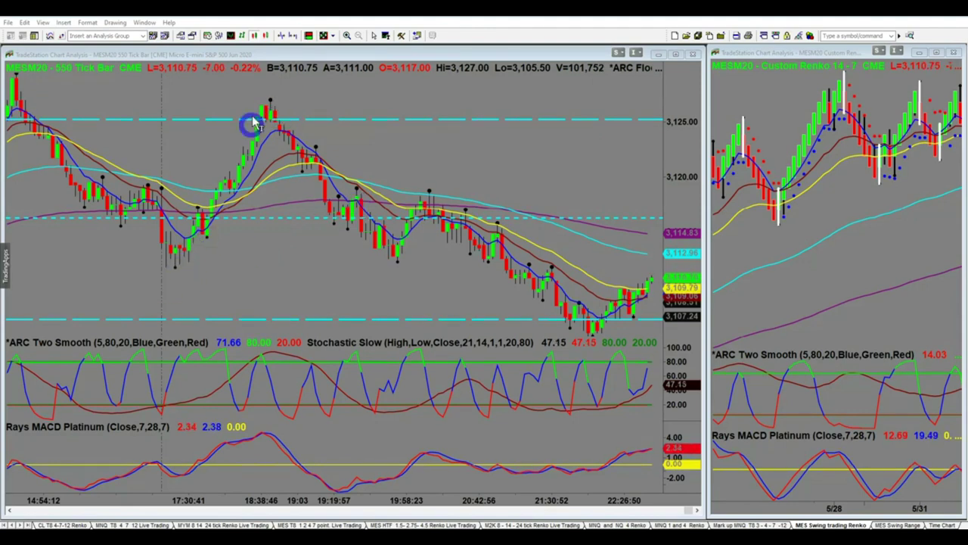
# Draw an ascending trendline from the low near 17:30 and descending trendlines from the 18:38 swing high on the 550-tick chart.
pyautogui.click(401, 36)
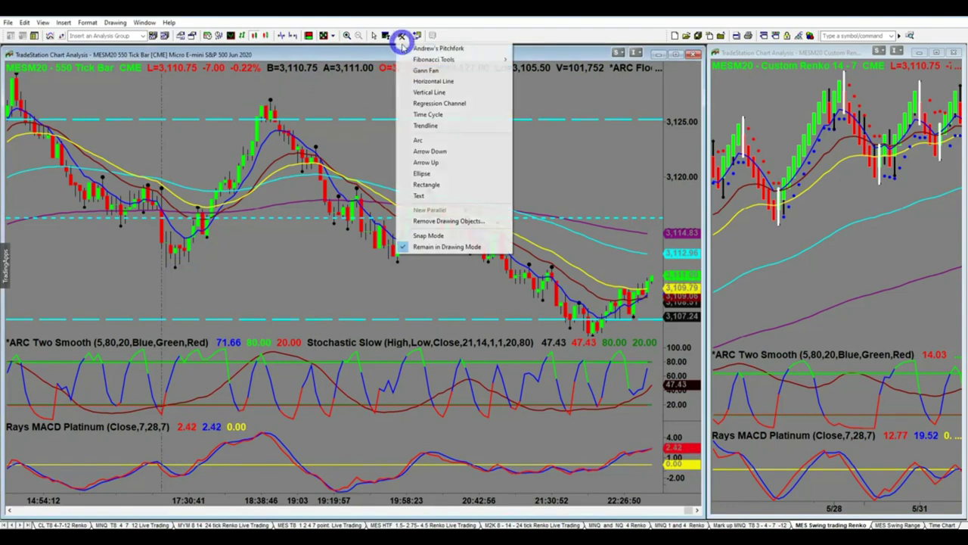
pyautogui.click(410, 127)
pyautogui.moveTo(177, 264); pyautogui.dragTo(333, 103)
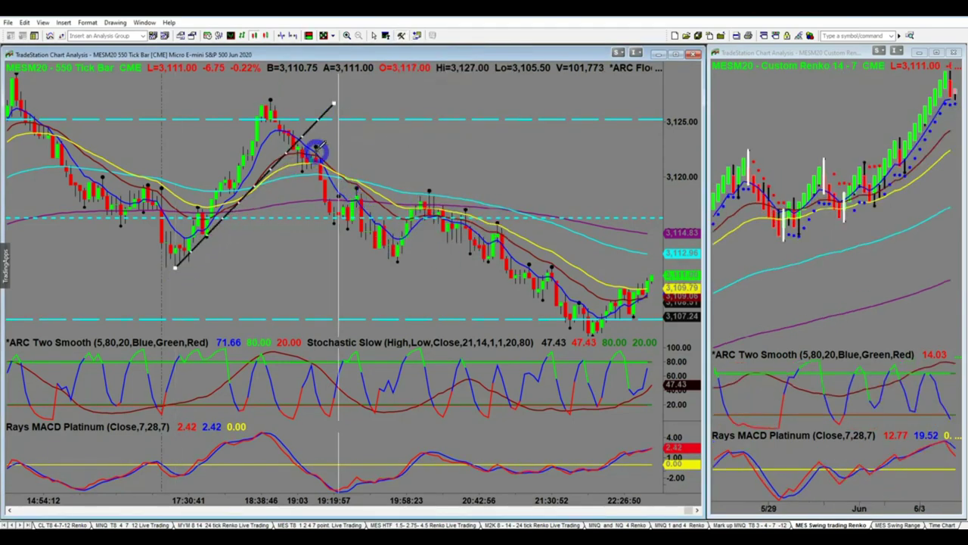
pyautogui.moveTo(270, 100); pyautogui.dragTo(338, 167)
pyautogui.click(283, 113)
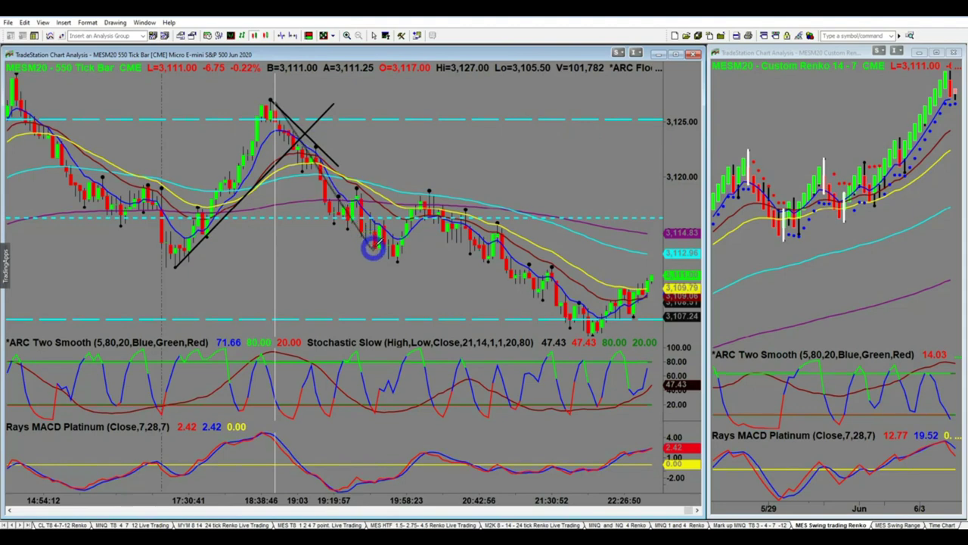
pyautogui.moveTo(378, 251)
pyautogui.mouseDown()
pyautogui.moveTo(346, 220)
pyautogui.moveTo(340, 190)
pyautogui.moveTo(276, 101)
pyautogui.moveTo(422, 210)
pyautogui.moveTo(429, 263)
pyautogui.moveTo(421, 258)
pyautogui.mouseUp()
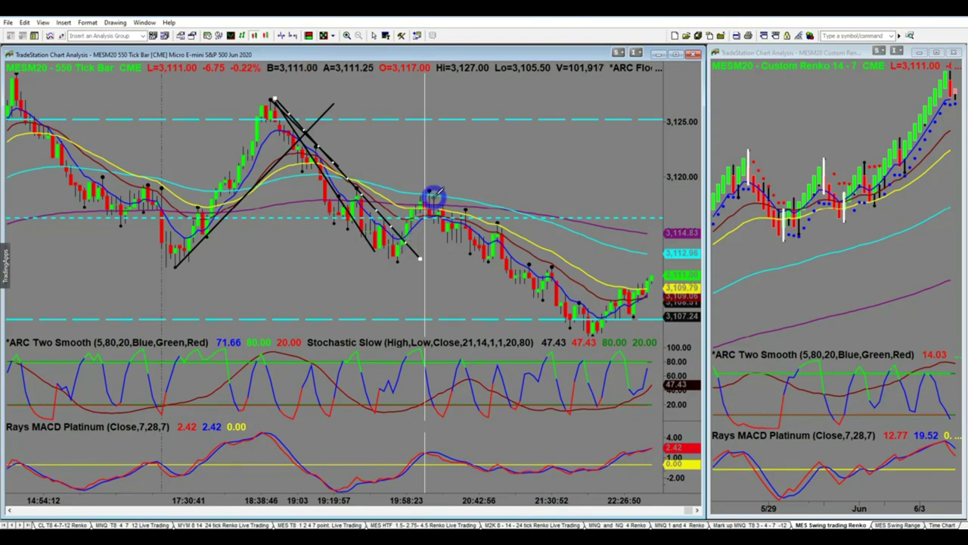
# Draw an ascending trendline from the low before 19:58 and a descending trendline from the swing high that follows it.
pyautogui.moveTo(398, 262); pyautogui.dragTo(451, 182)
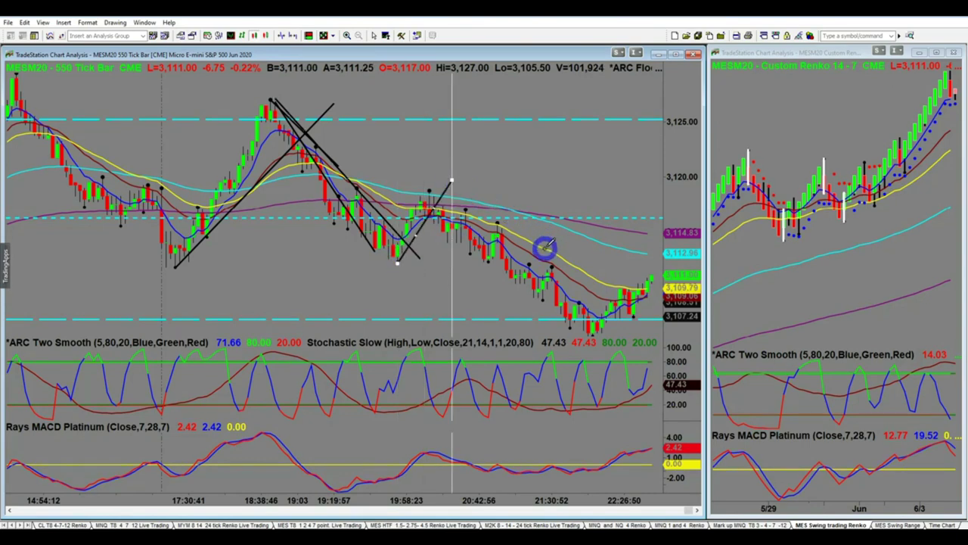
pyautogui.click(433, 187)
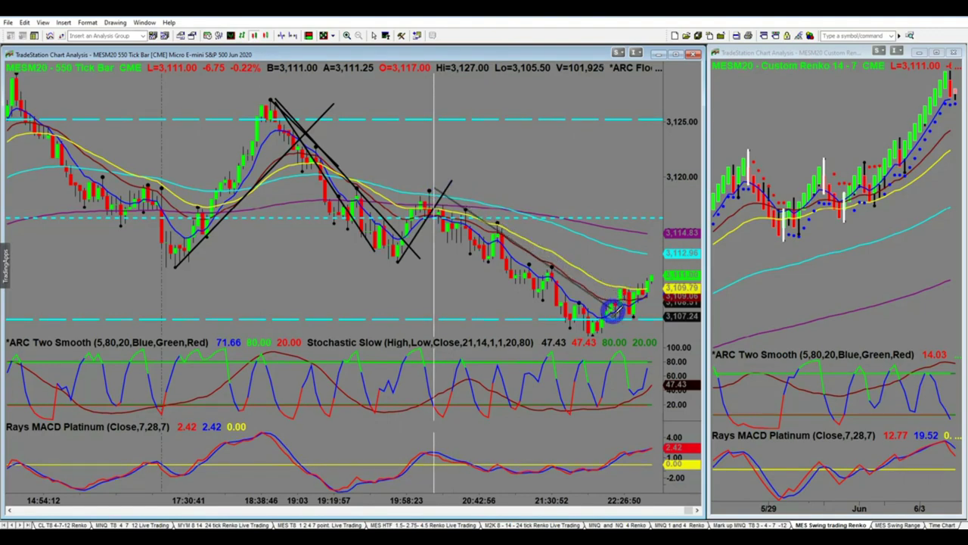
pyautogui.moveTo(619, 329); pyautogui.dragTo(434, 190)
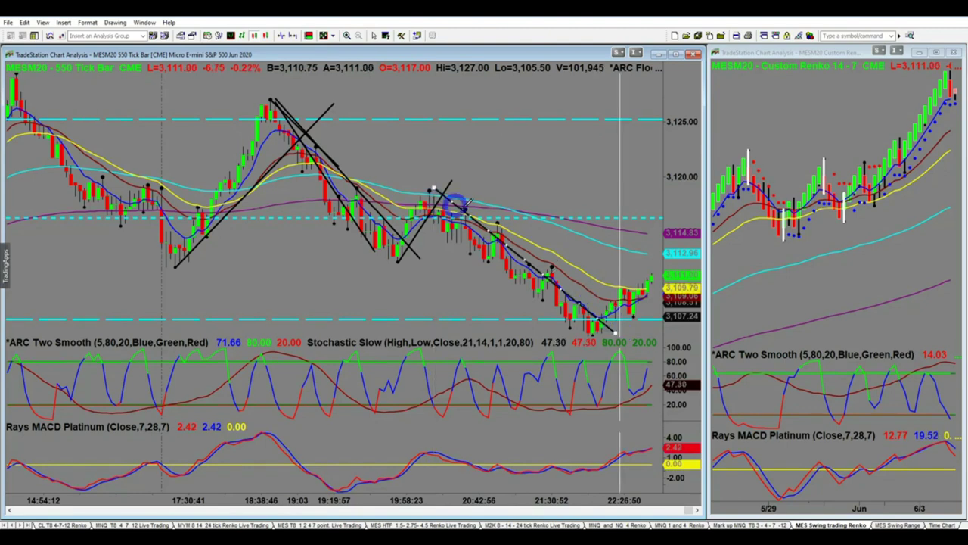
# Change the 550-tick chart of MESM20 to custom Renko bars with brick size 8 and offset 4.
pyautogui.rightClick(384, 97)
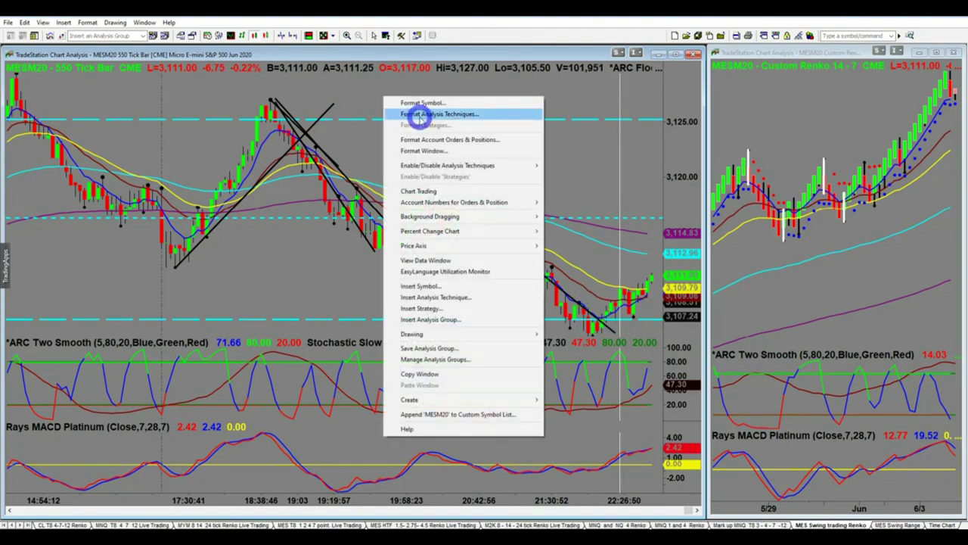
pyautogui.click(420, 115)
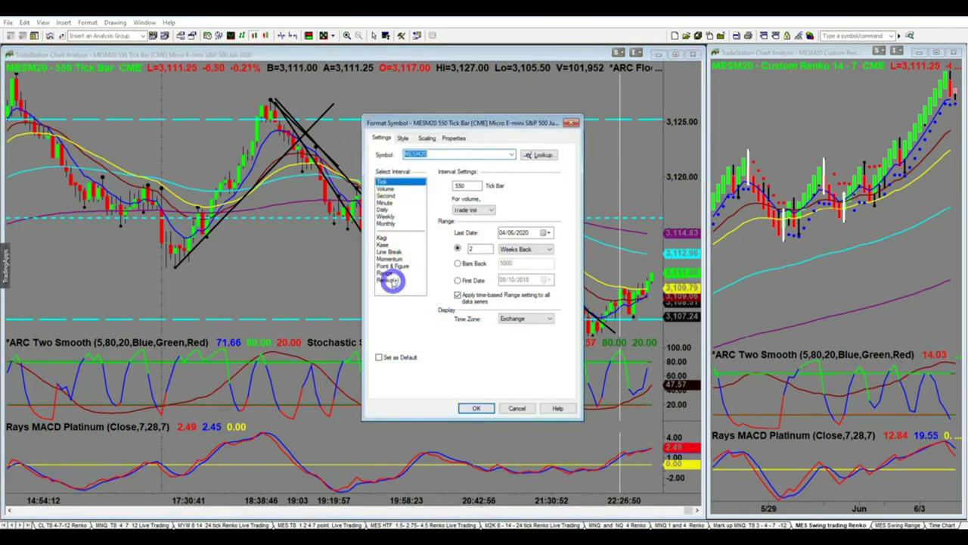
pyautogui.click(388, 279)
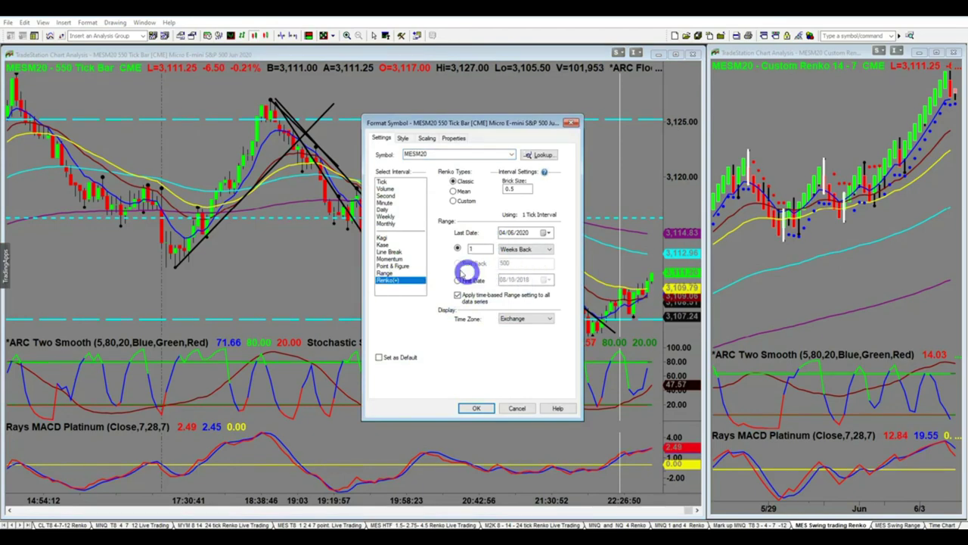
pyautogui.click(454, 200)
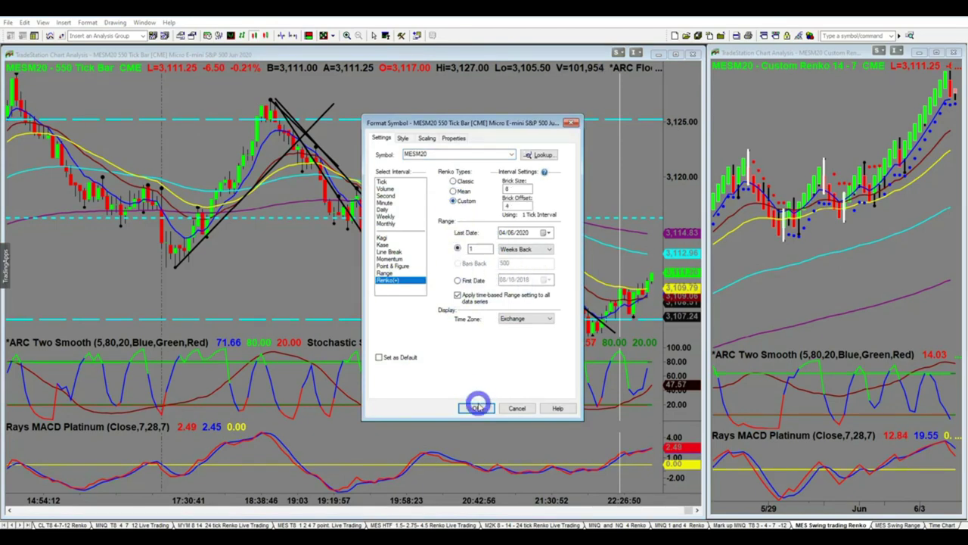
pyautogui.click(476, 408)
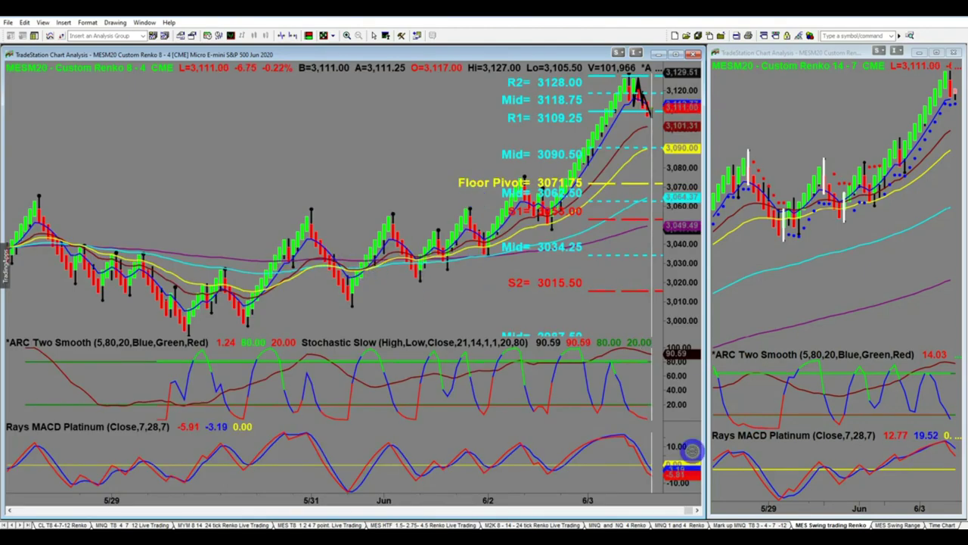
# Set the 8-4 Renko chart's data range to 1 month back.
pyautogui.moveTo(689, 509); pyautogui.dragTo(308, 490)
pyautogui.rightClick(375, 150)
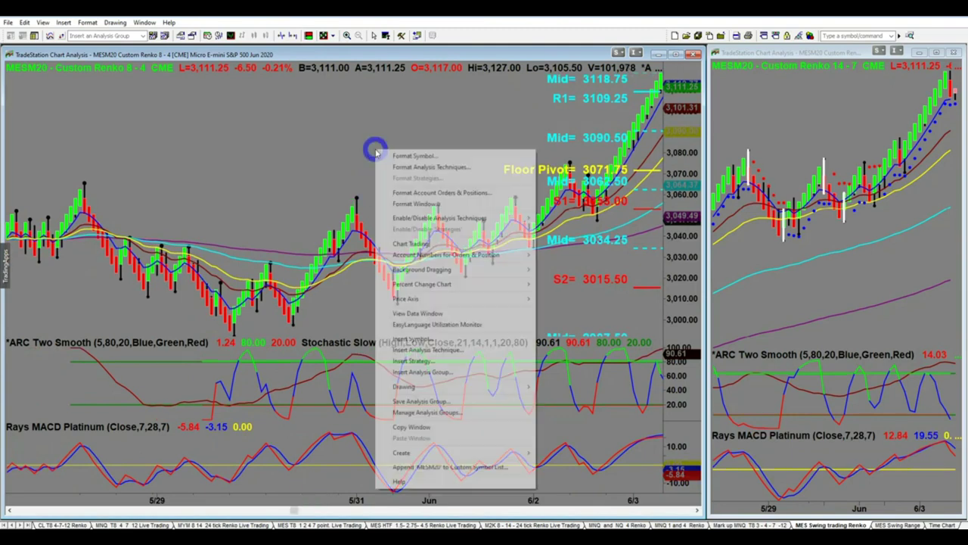
pyautogui.click(396, 157)
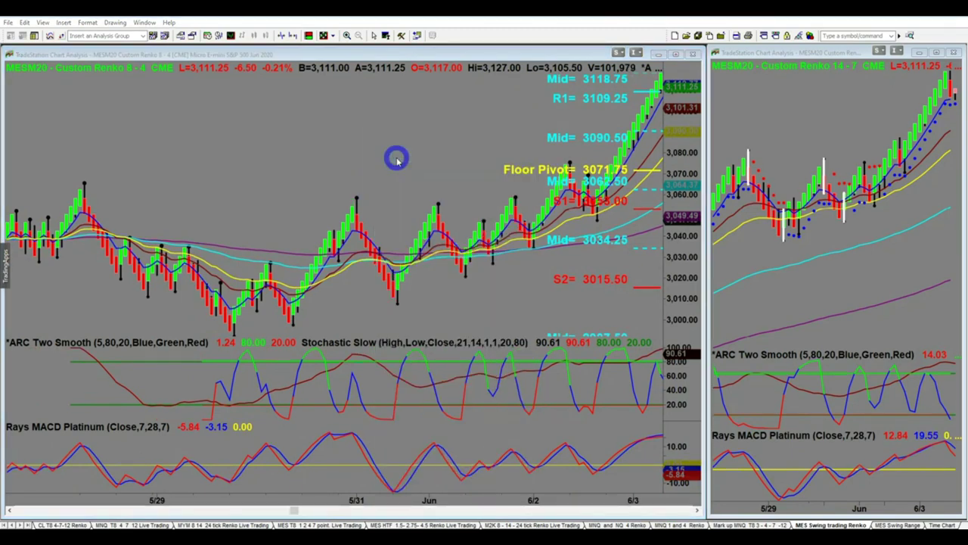
pyautogui.click(549, 250)
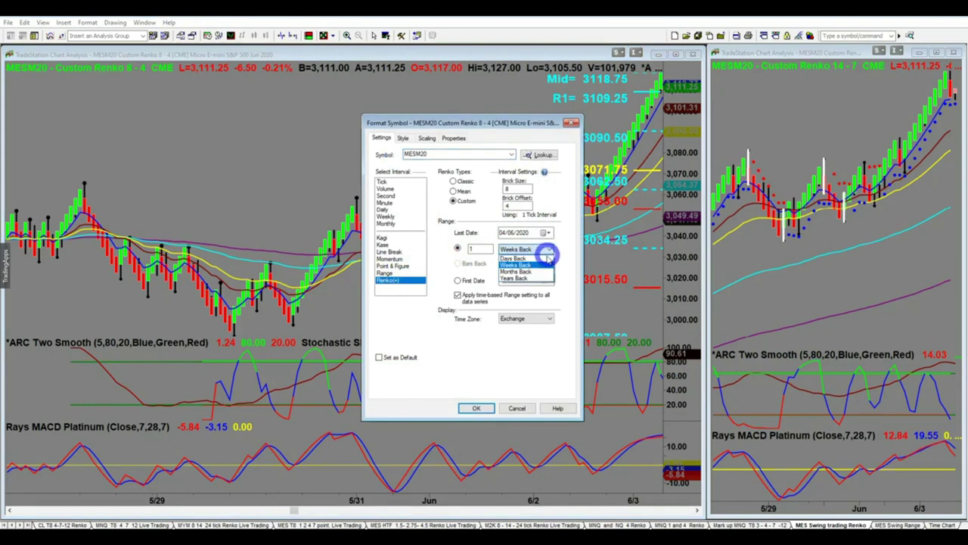
pyautogui.click(542, 271)
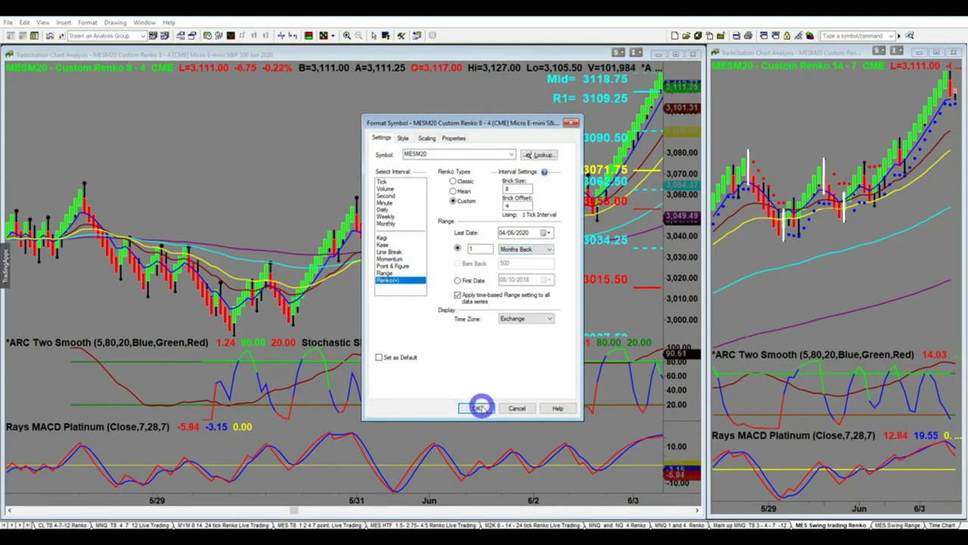
pyautogui.click(479, 407)
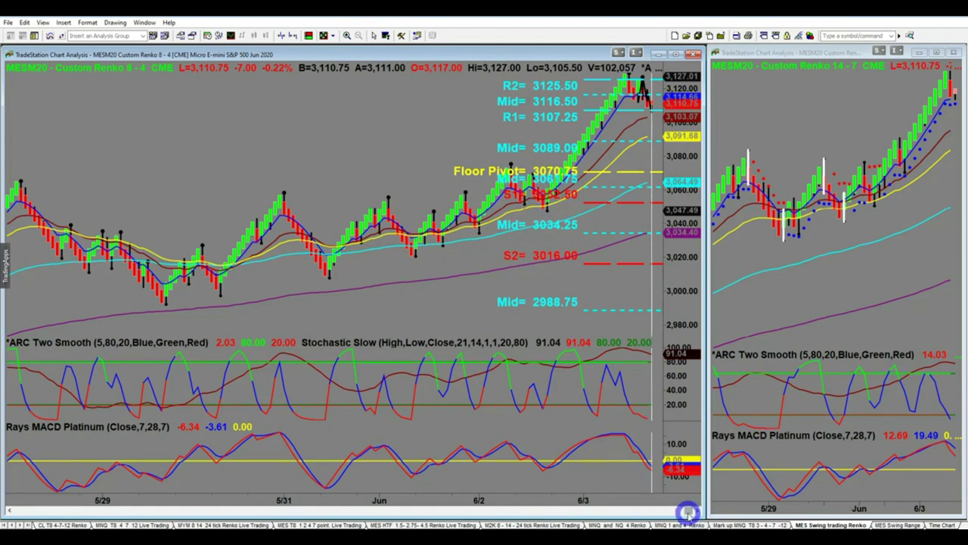
# Draw descending trendlines from the 21 May and 27 May swing highs and ascending trendlines from the 22 May low on the 8-4 Renko chart.
pyautogui.moveTo(688, 511); pyautogui.dragTo(532, 501)
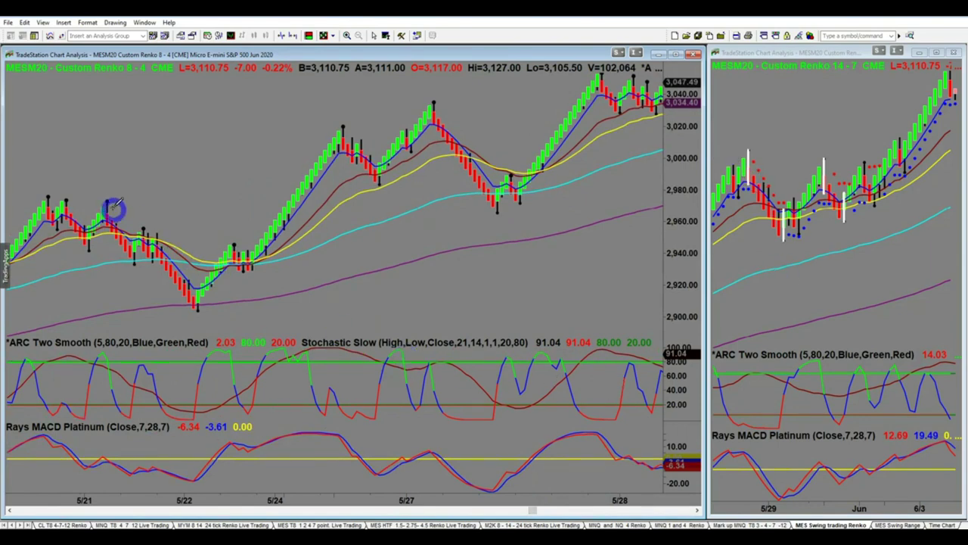
pyautogui.moveTo(107, 199); pyautogui.dragTo(230, 293)
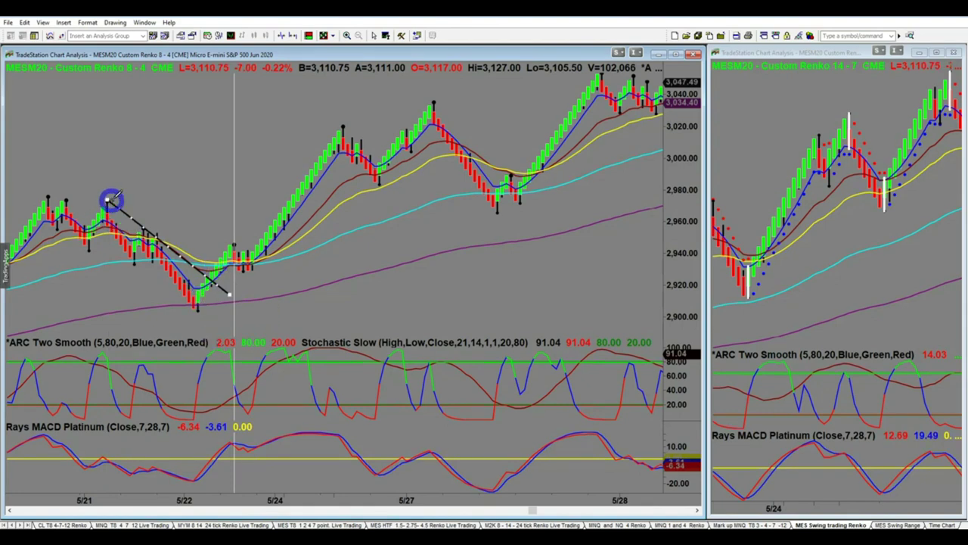
pyautogui.moveTo(108, 201); pyautogui.dragTo(279, 260)
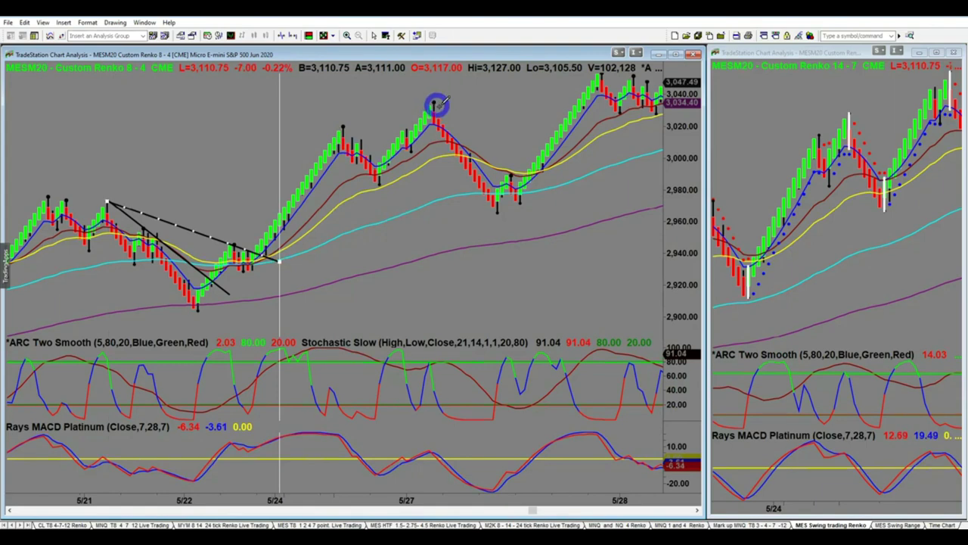
pyautogui.moveTo(436, 101); pyautogui.dragTo(543, 206)
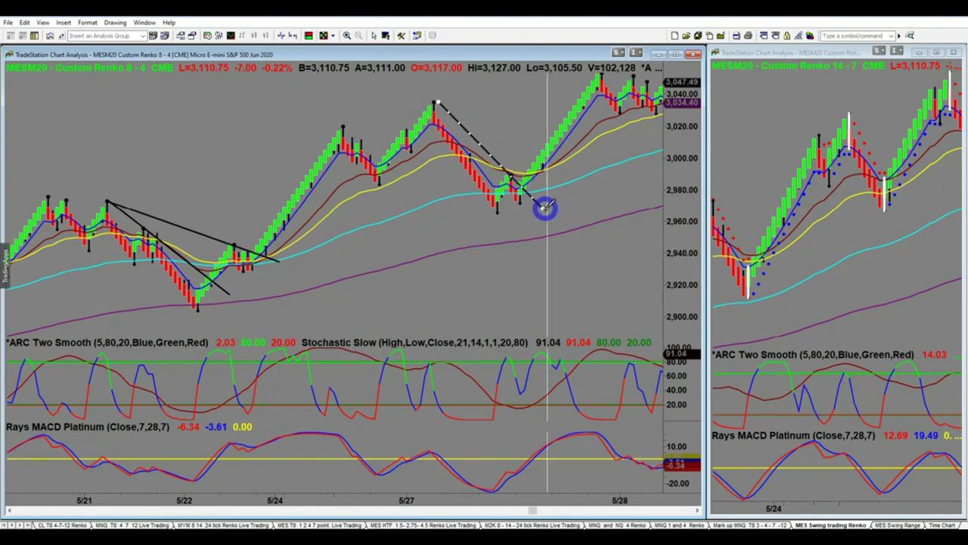
pyautogui.moveTo(198, 309); pyautogui.dragTo(375, 165)
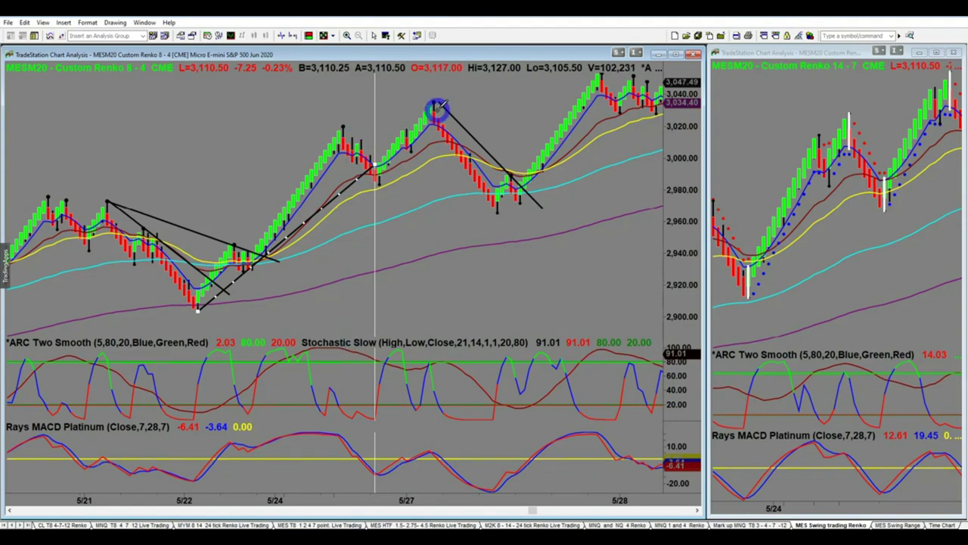
pyautogui.moveTo(199, 305); pyautogui.dragTo(454, 119)
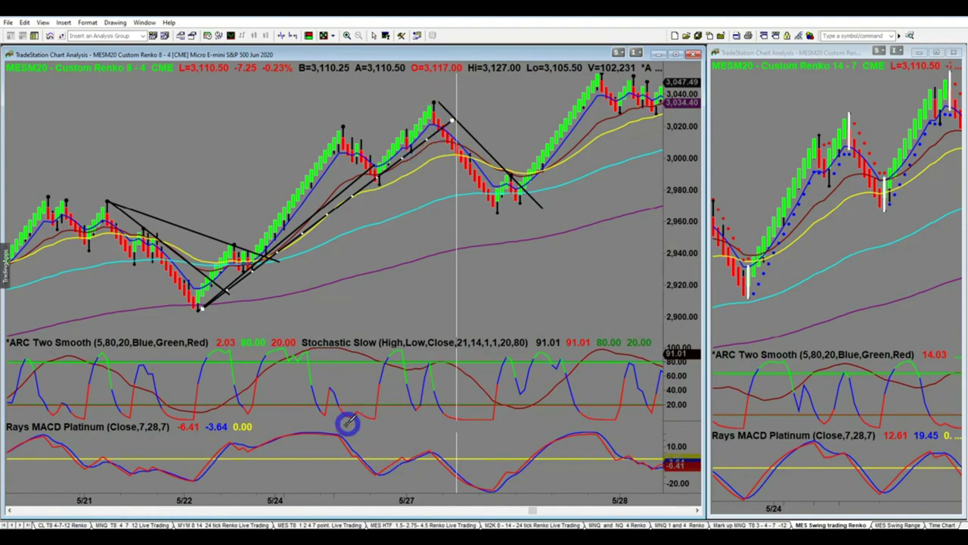
# Mark the declining MACD peaks before the 27 May swing high with trendlines on the 8-4 and 14-7 Renko charts.
pyautogui.moveTo(337, 432); pyautogui.dragTo(442, 456)
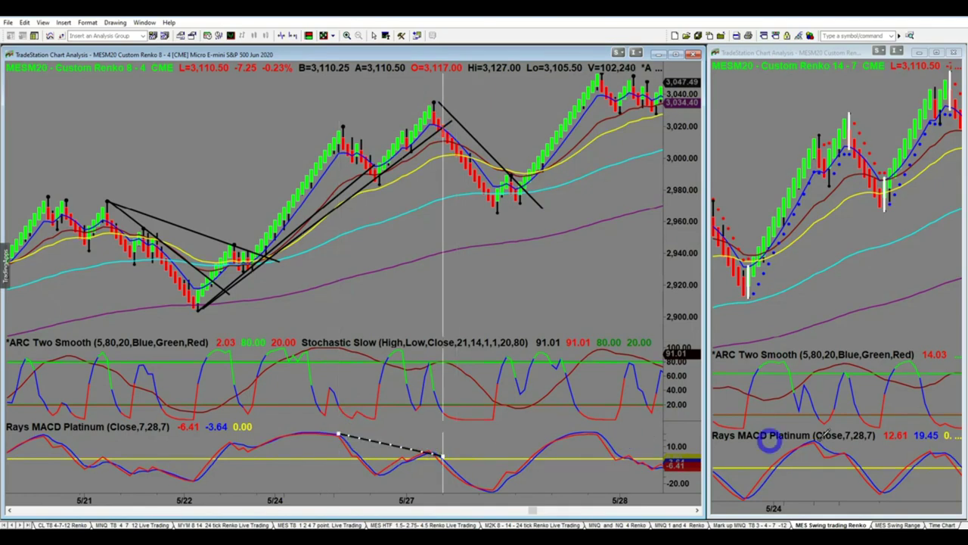
pyautogui.click(817, 437)
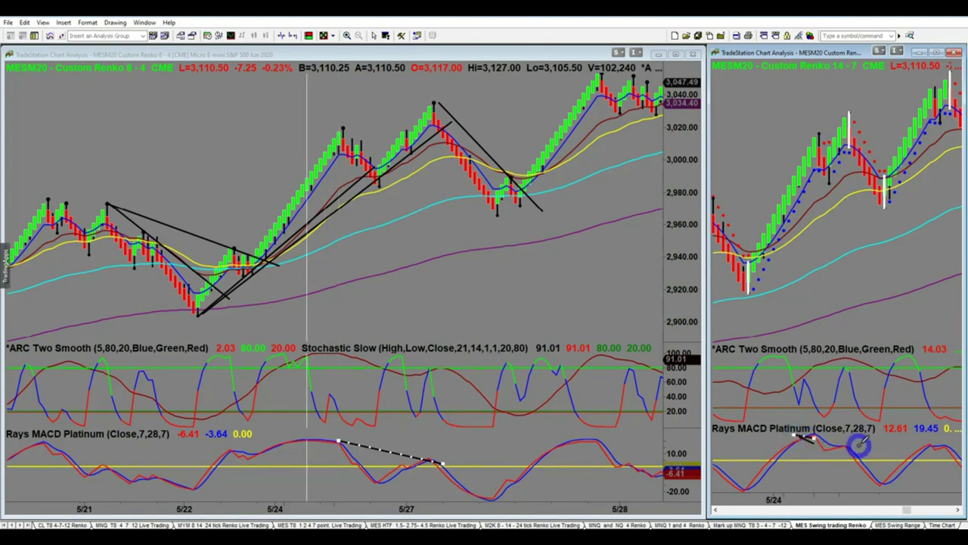
pyautogui.click(802, 434)
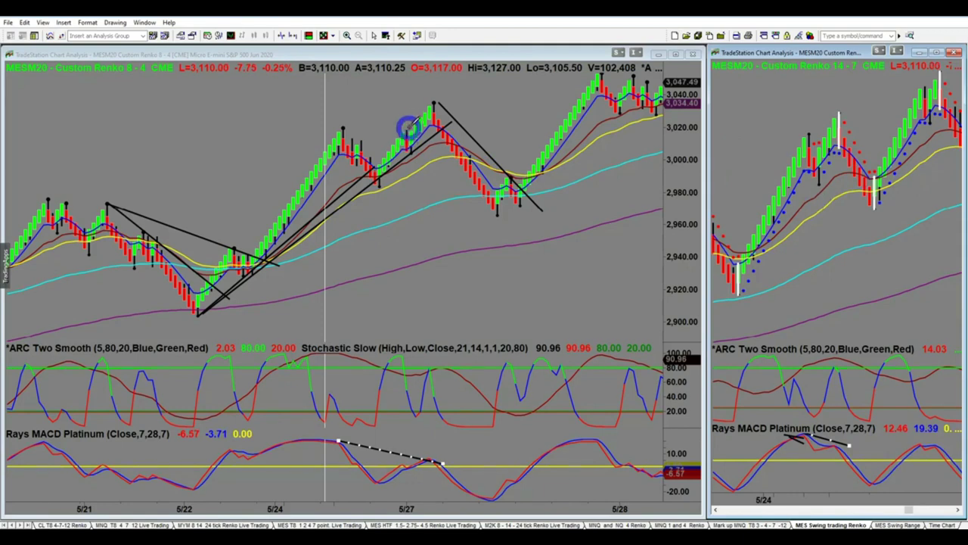
# Draw two ascending trendlines from the low after the 27 May high on the 8-4 Renko chart, through the pullback lows.
pyautogui.scroll(-3, 499, 262)
pyautogui.moveTo(499, 262); pyautogui.dragTo(342, 286)
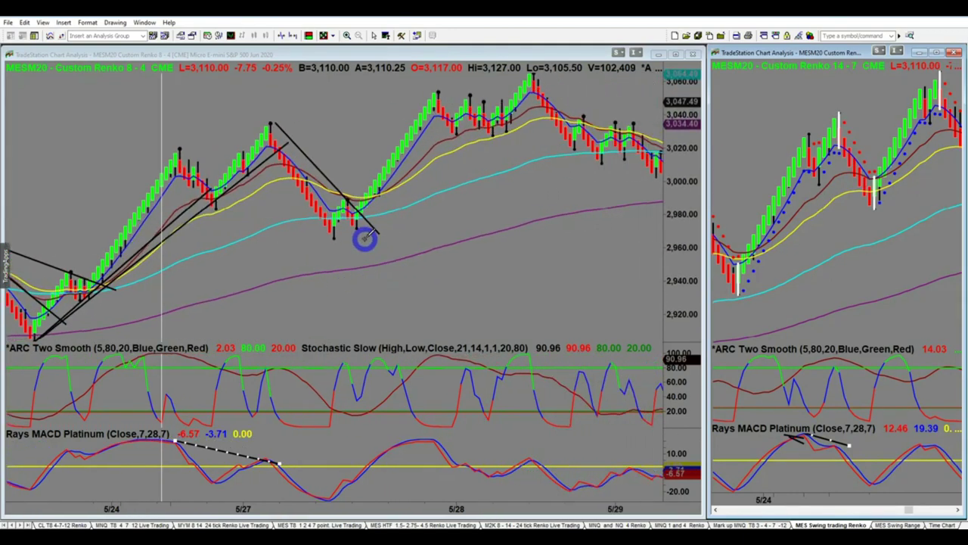
pyautogui.moveTo(336, 236); pyautogui.dragTo(497, 94)
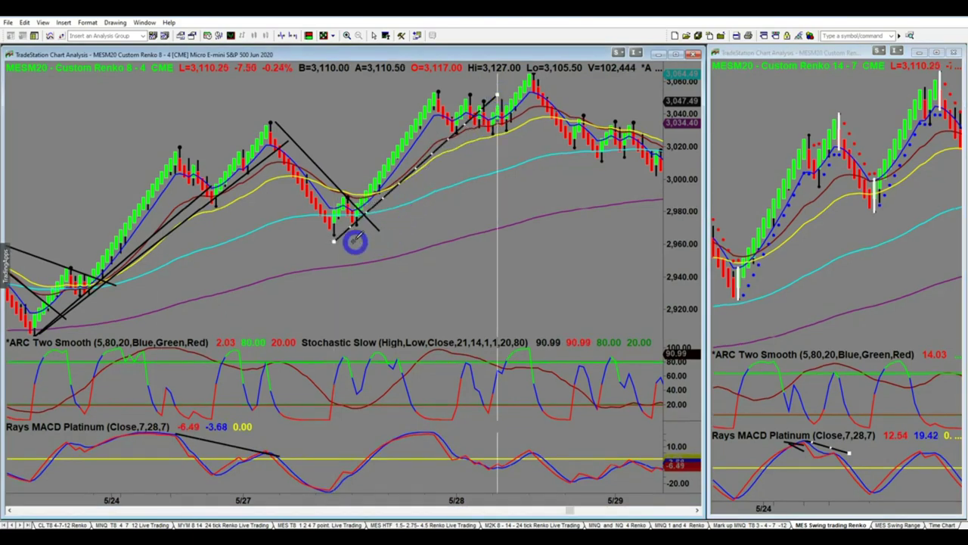
pyautogui.moveTo(335, 237); pyautogui.dragTo(557, 96)
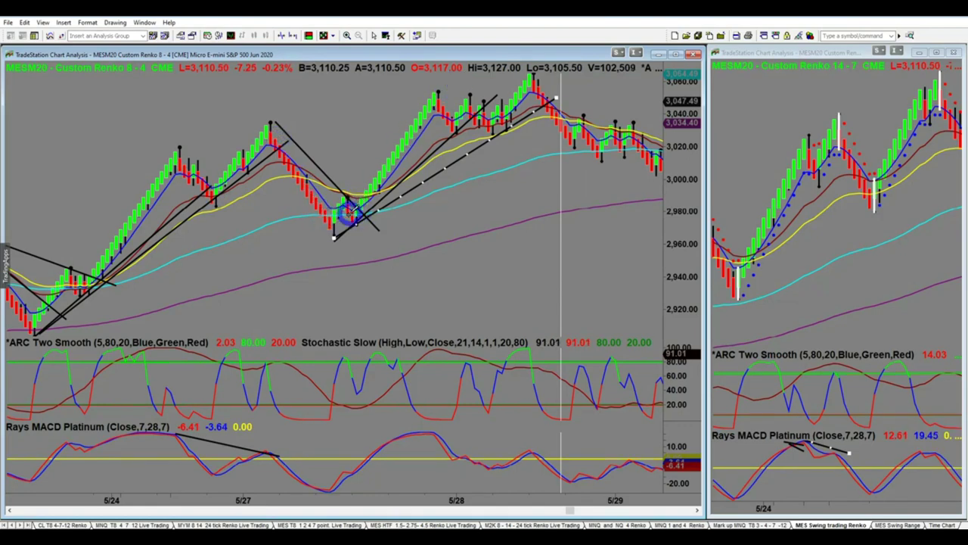
# Leave trendline drawing and compare the 22 May low and the low after the 27 May high across both Renko charts.
pyautogui.click(115, 23)
pyautogui.click(124, 45)
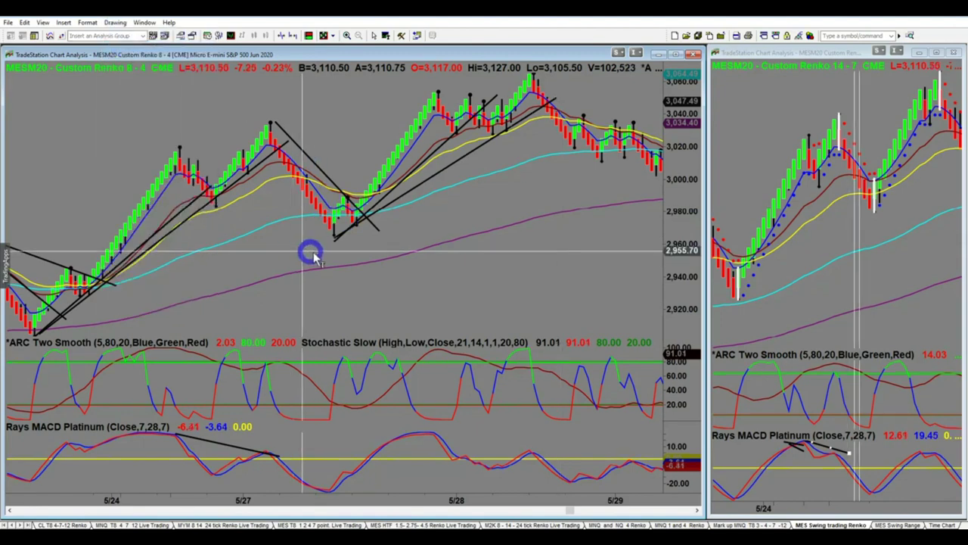
pyautogui.moveTo(335, 258)
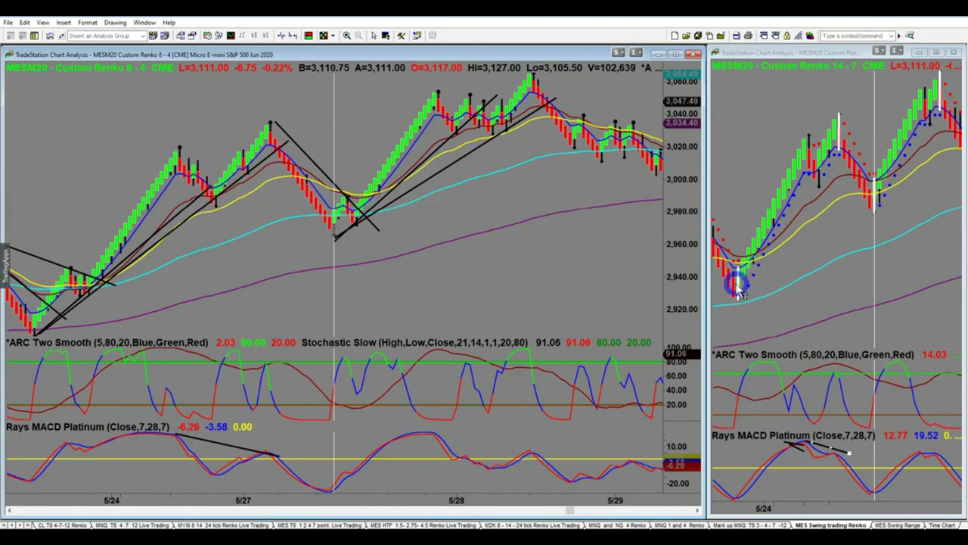
pyautogui.scroll(3, 747, 202)
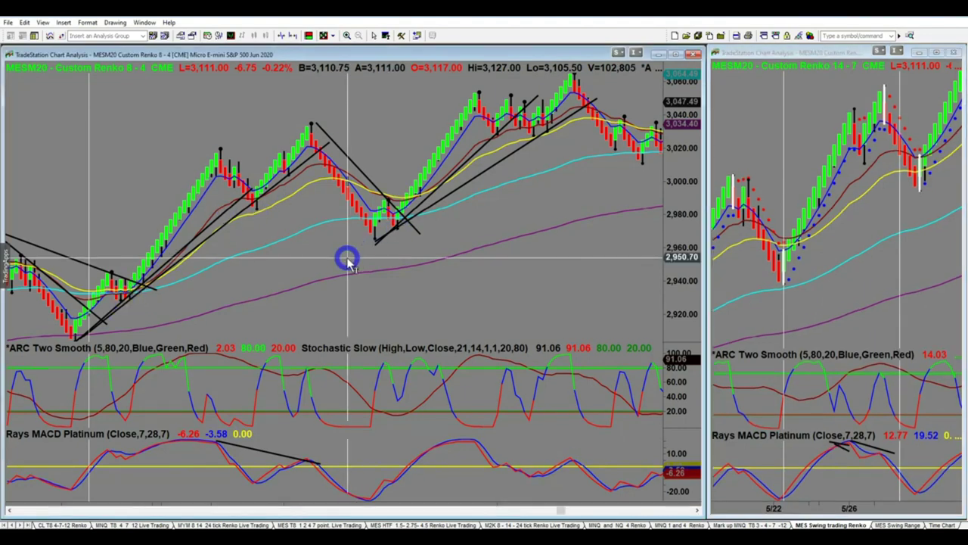
pyautogui.click(376, 260)
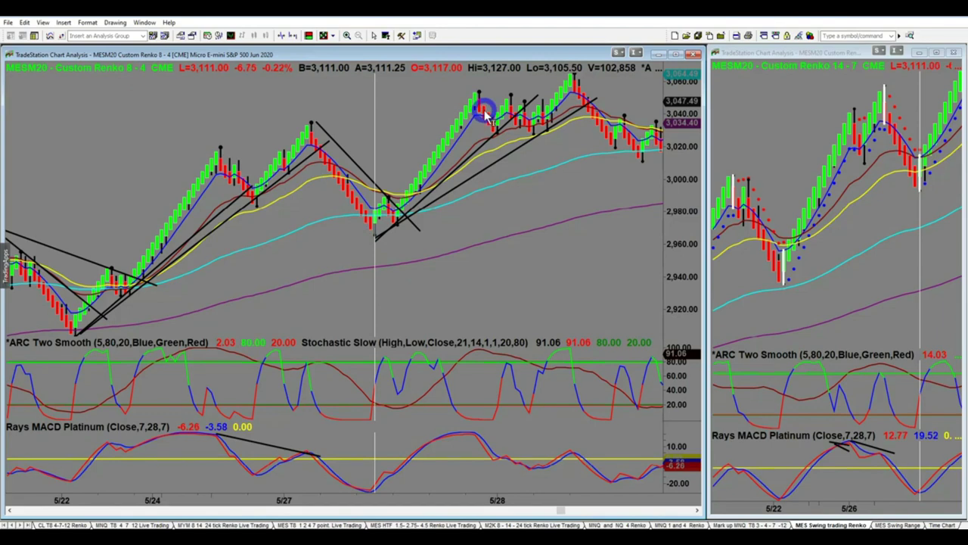
# Look over the 28 and 29 May bars on the 8-4 Renko chart and switch to the MES Swing Range workspace.
pyautogui.scroll(-3, 360, 270)
pyautogui.scroll(-5, 356, 269)
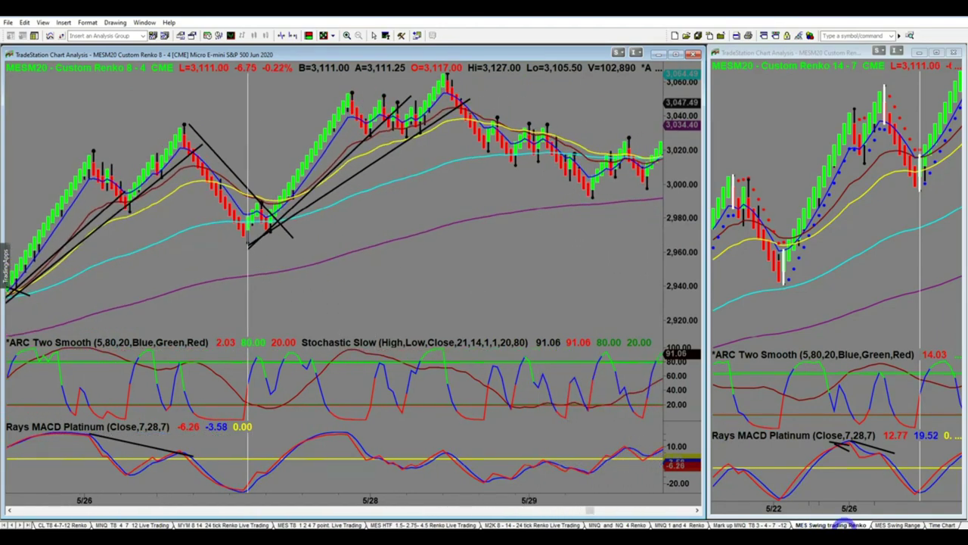
pyautogui.click(881, 524)
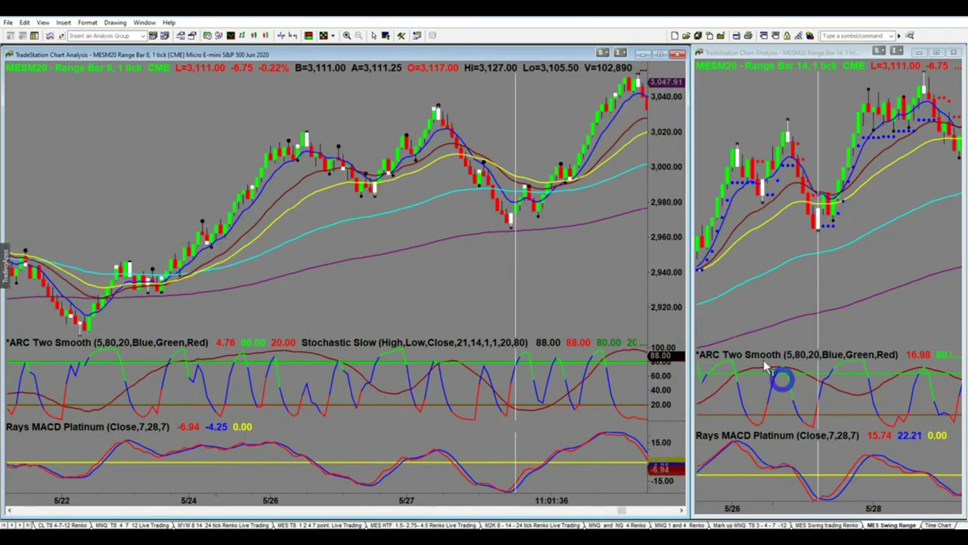